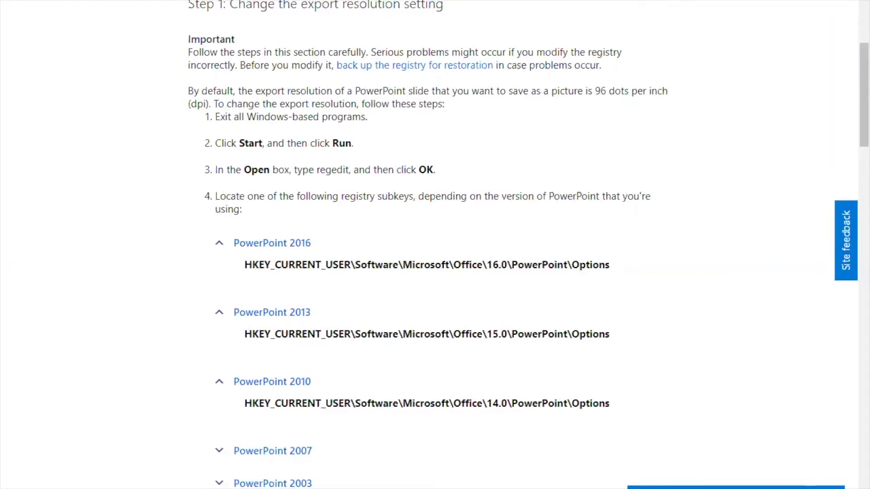
Find the regedit command named in the article, search Windows for it and launch the Registry Editor
double_click(332, 170)
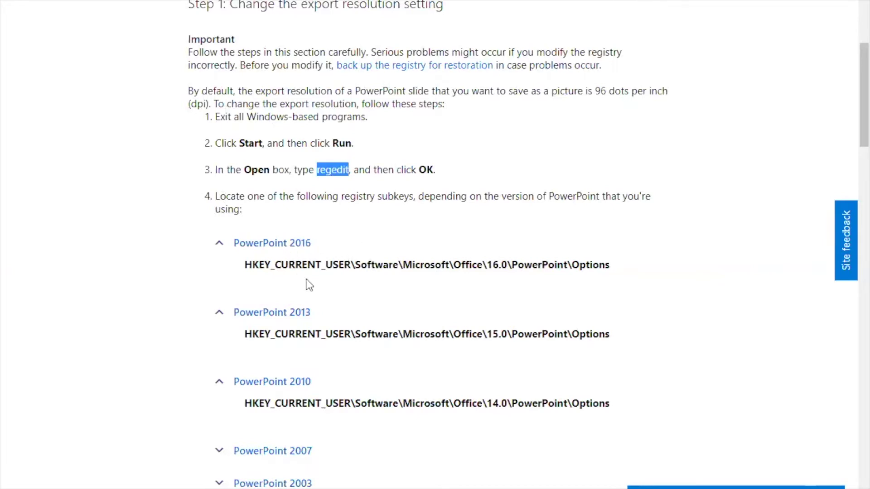
scroll(319, 292, "down", 2)
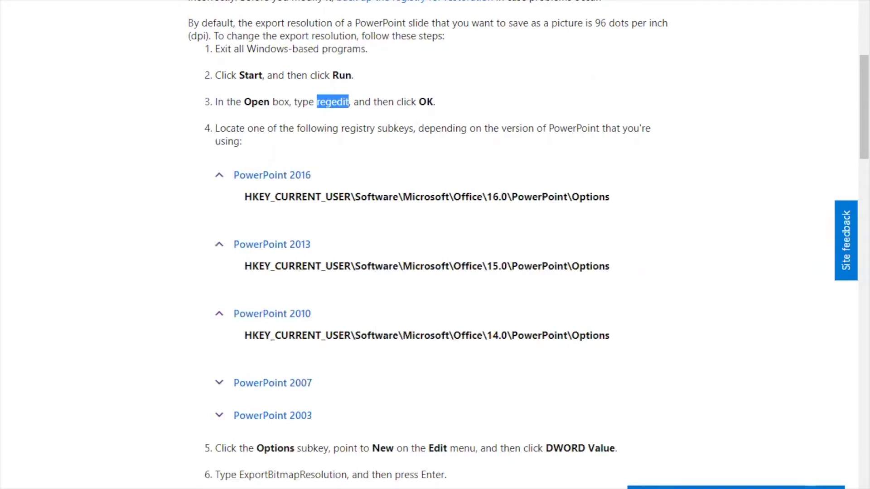
key("super+s")
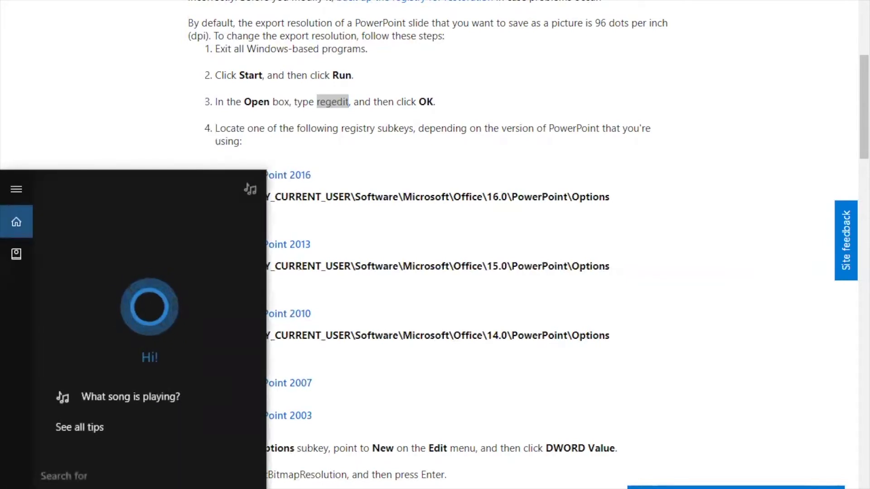
type("rege")
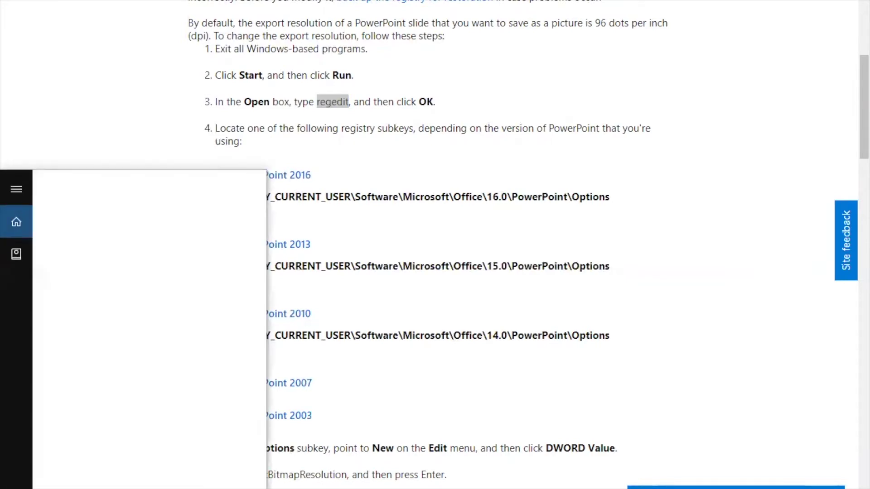
type("dity")
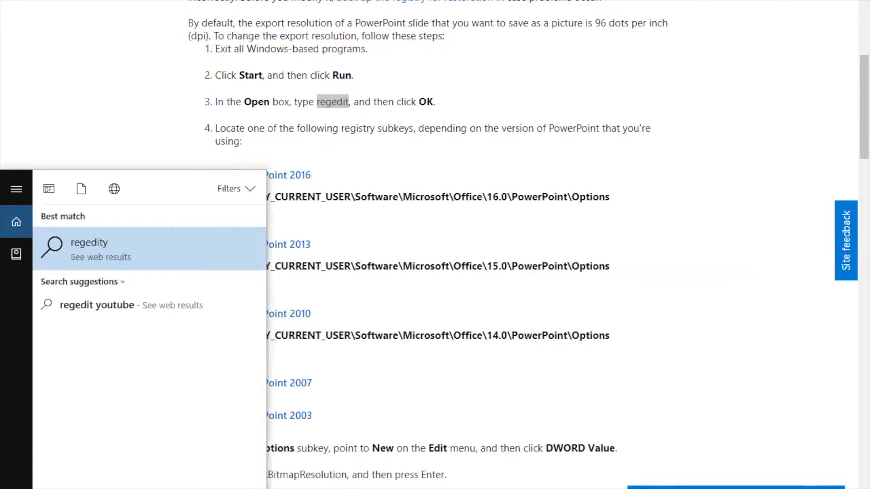
key("BackSpace")
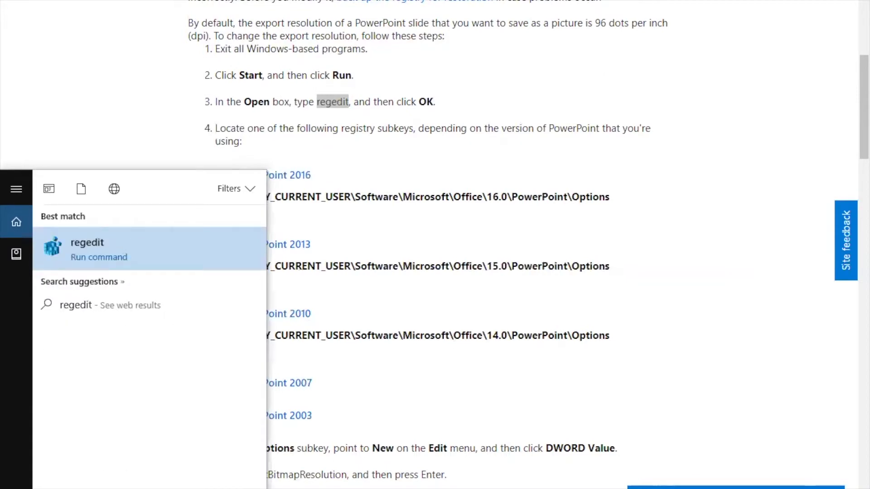
left_click(107, 265)
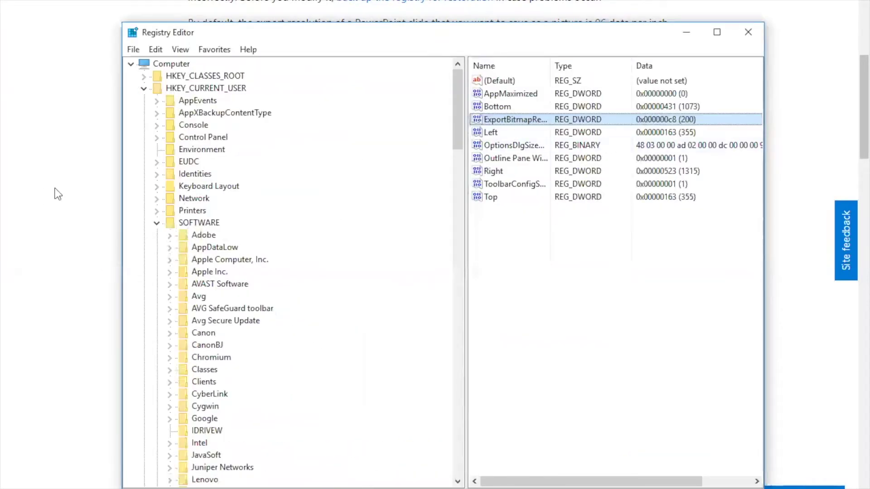
Browse the registry to HKEY_CURRENT_USER\SOFTWARE\Microsoft\Office\14.0\PowerPoint and select its Options subkey
left_click(175, 90)
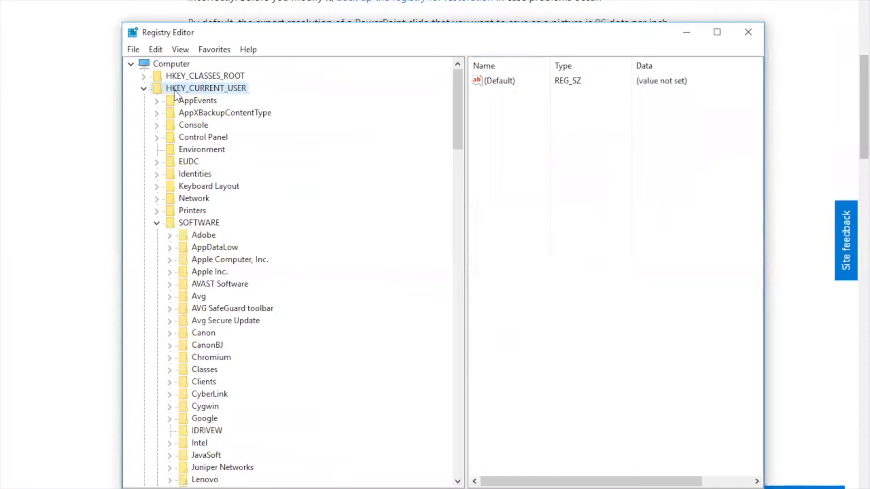
left_click(207, 224)
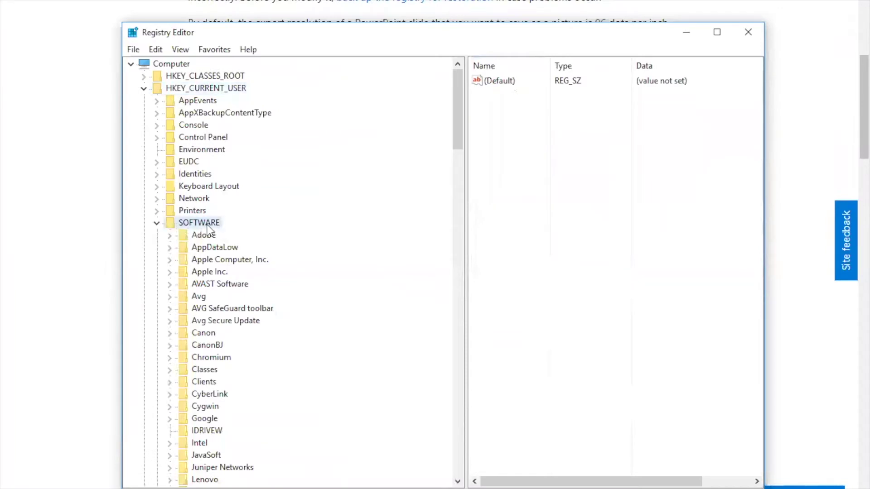
left_click_drag(457, 131, 457, 199)
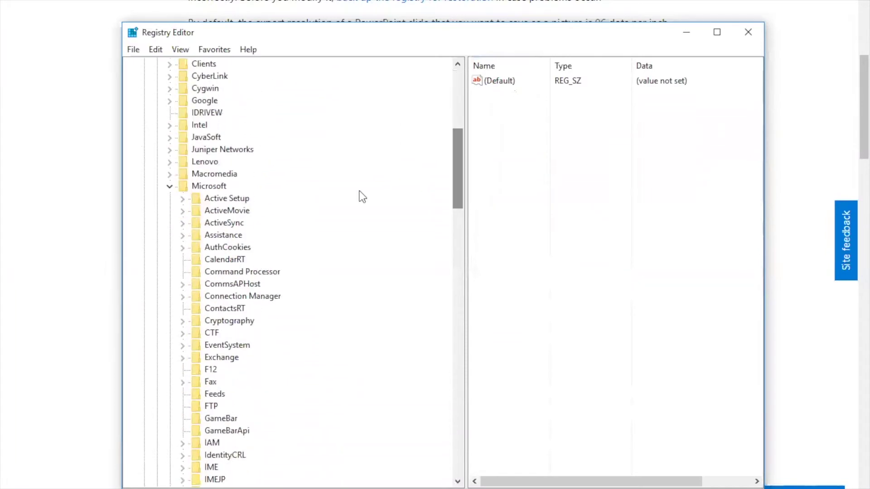
left_click(213, 186)
left_click_drag(460, 181, 458, 280)
left_click(222, 222)
left_click(225, 235)
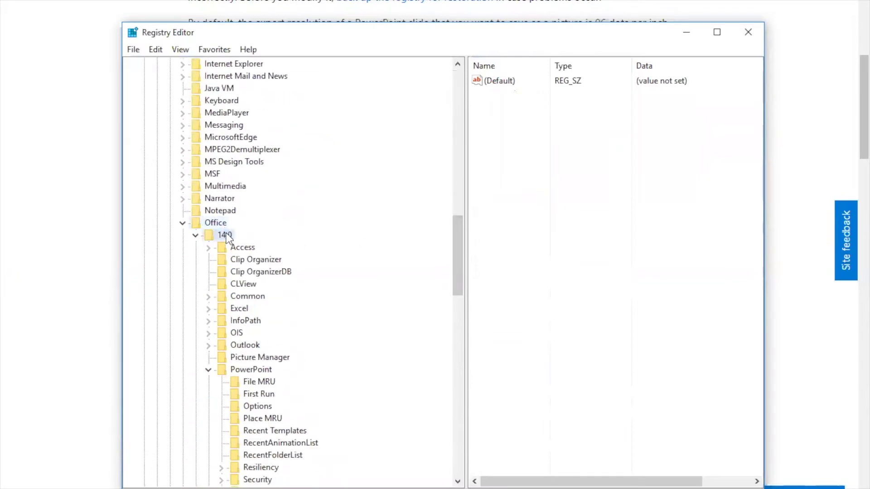
left_click(263, 373)
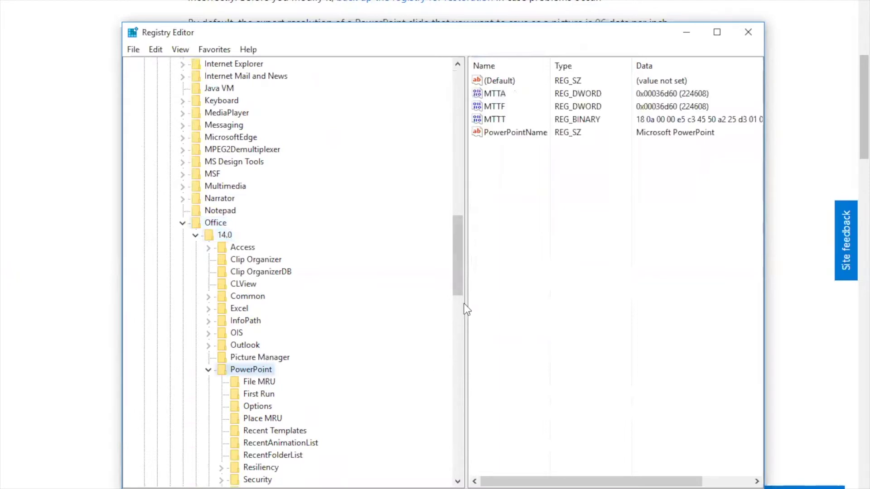
left_click_drag(460, 284, 461, 307)
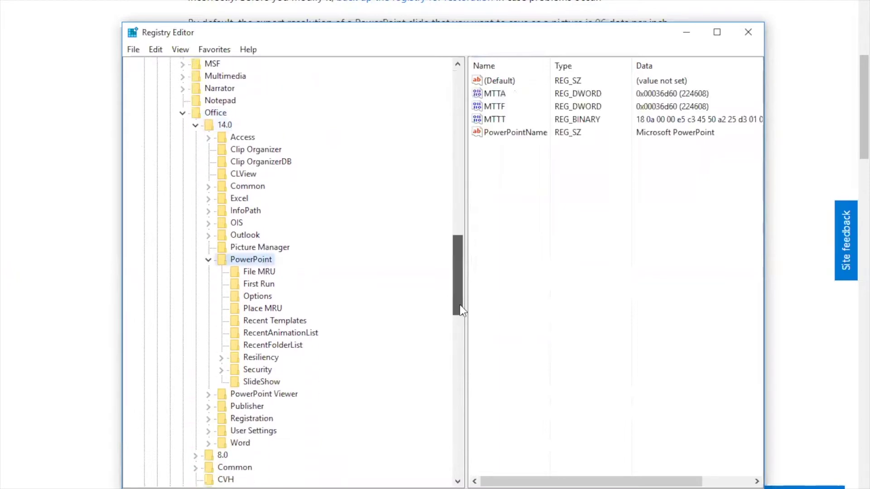
left_click(258, 297)
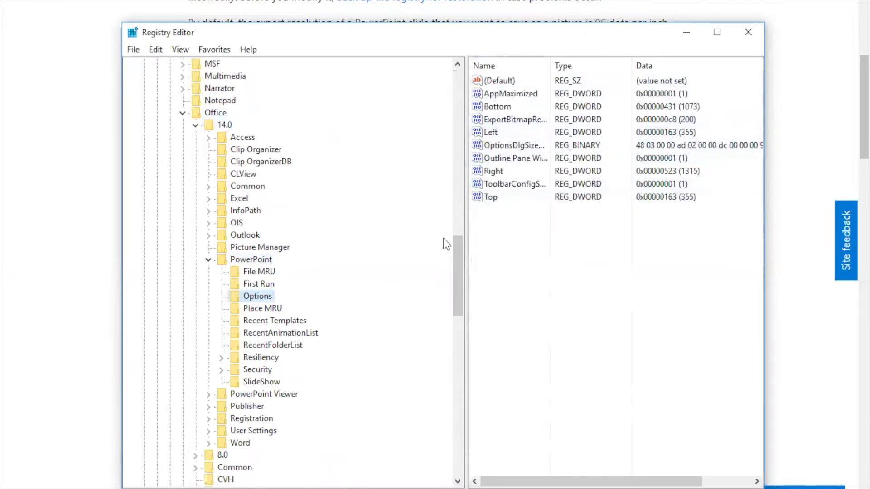
Set the ExportBitmapResolution value to 200 with the Decimal base and confirm it
left_click(524, 122)
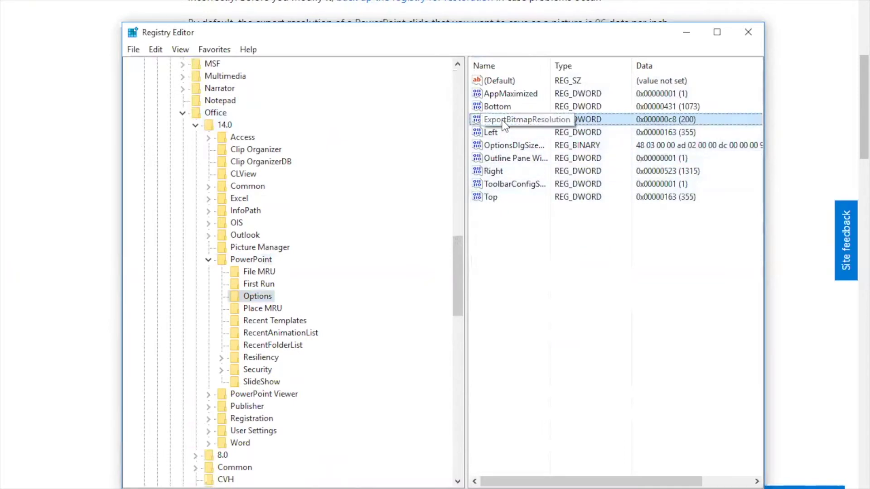
double_click(503, 121)
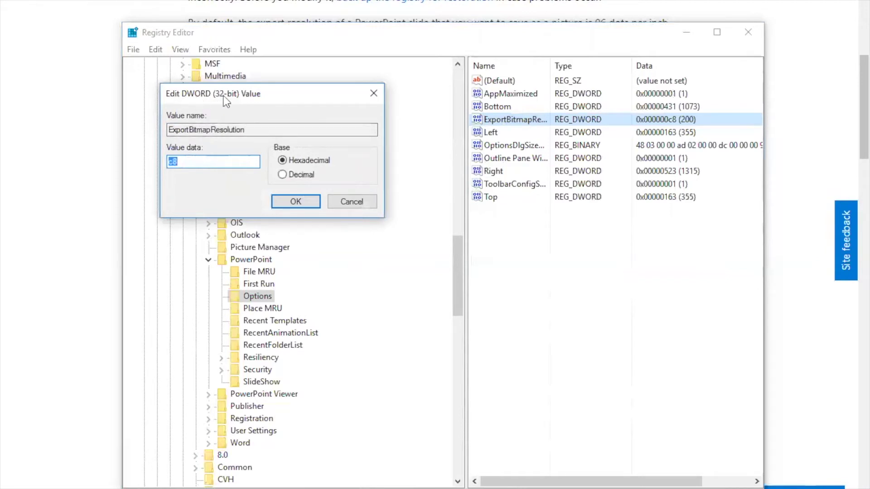
left_click(282, 175)
left_click(194, 162)
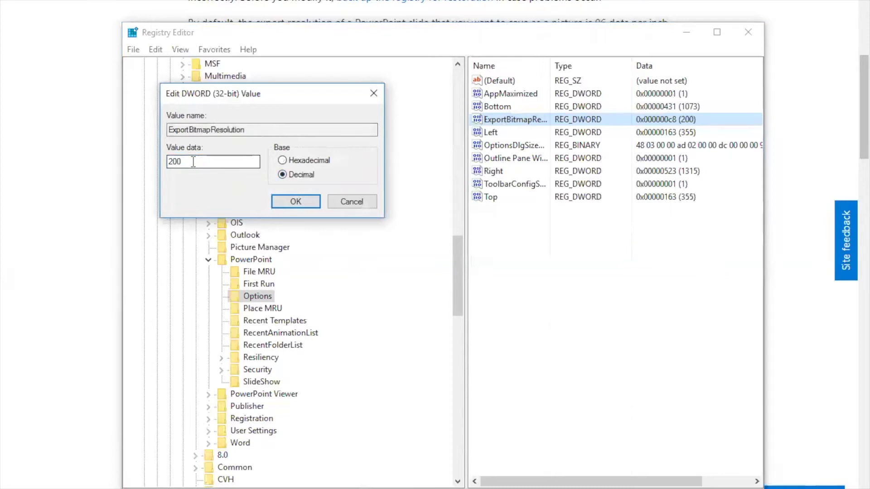
double_click(193, 162)
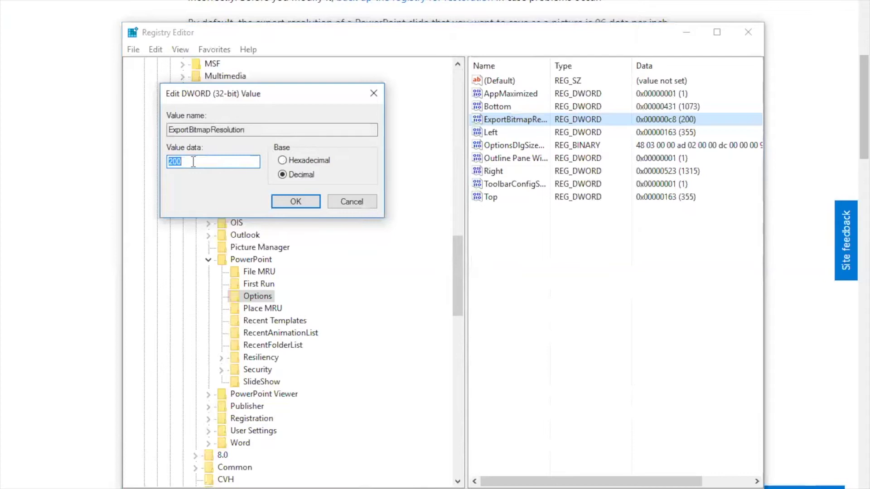
type("200")
left_click(296, 202)
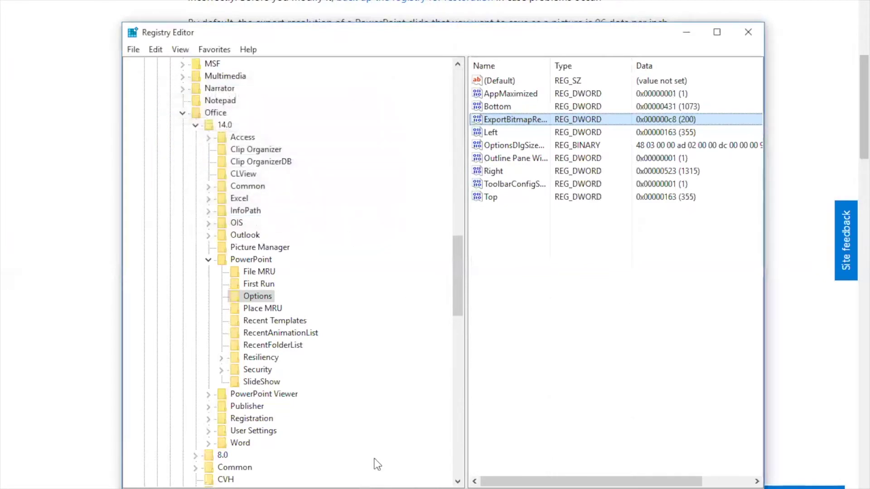
Return to the support article and examine the pixel sizes and dpi listed for decimal values 200 and 300
left_click(686, 32)
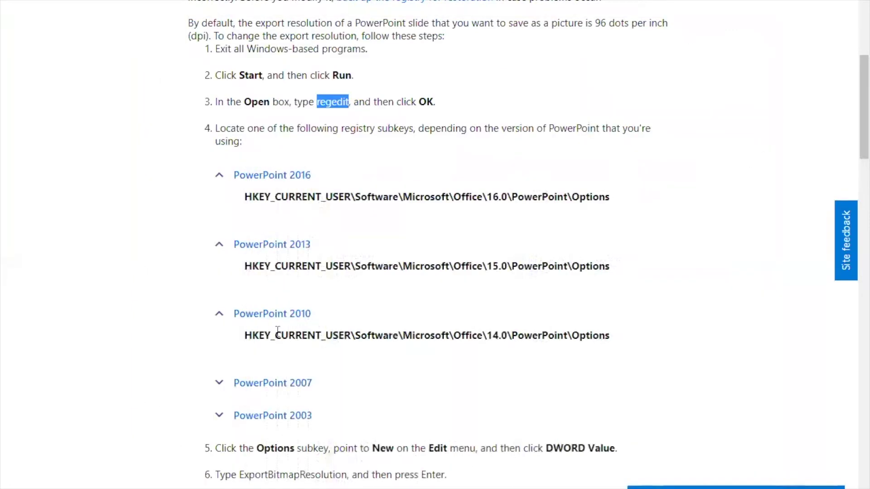
scroll(851, 98, "down", 1)
scroll(852, 98, "down", 10)
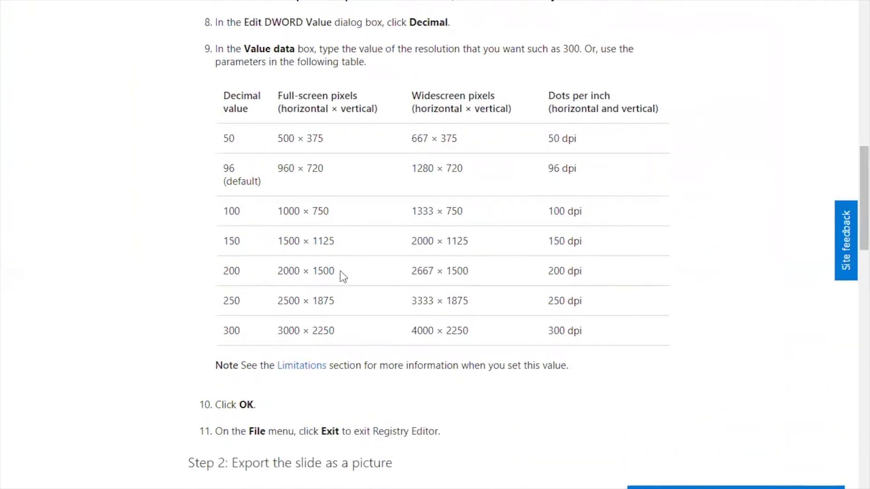
left_click_drag(340, 272, 278, 272)
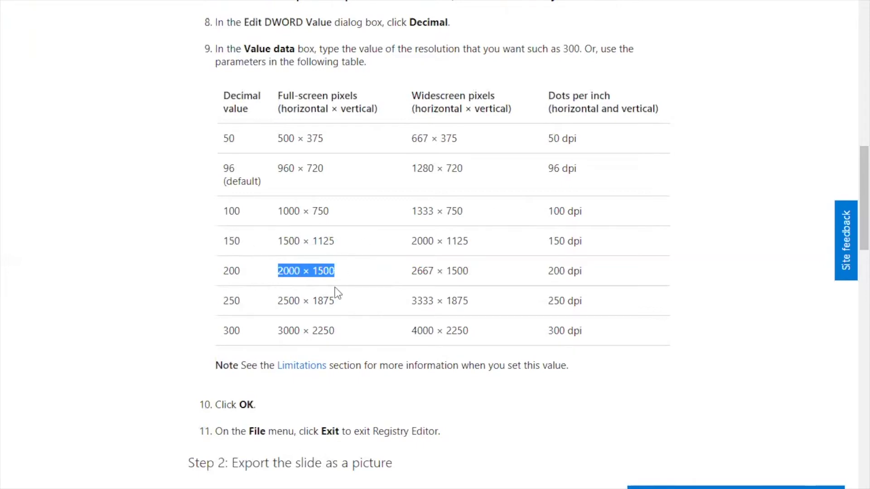
left_click_drag(336, 331, 278, 332)
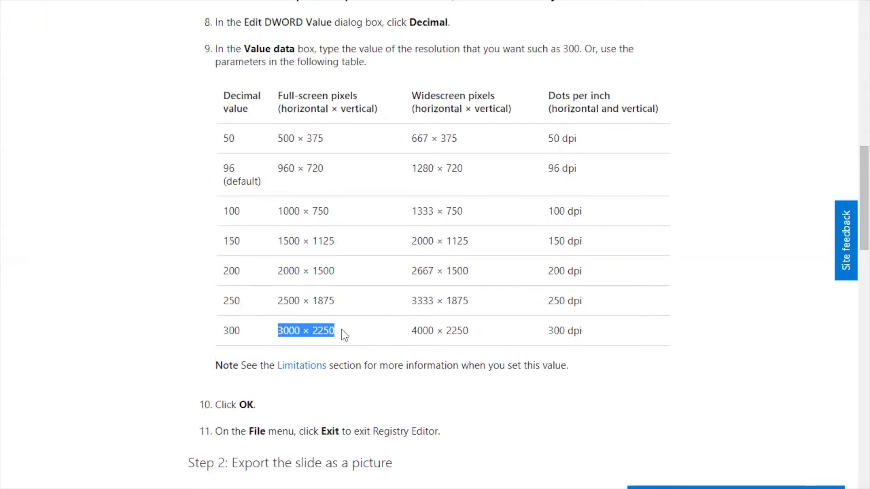
left_click_drag(337, 271, 283, 275)
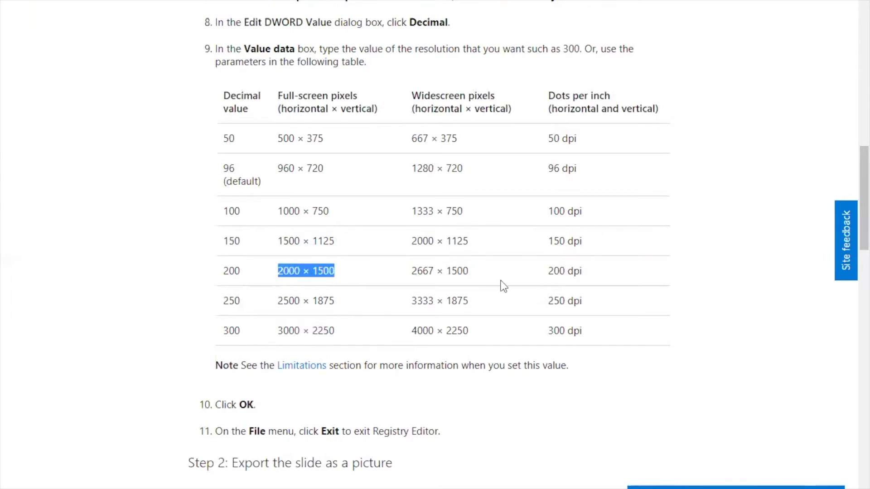
double_click(557, 271)
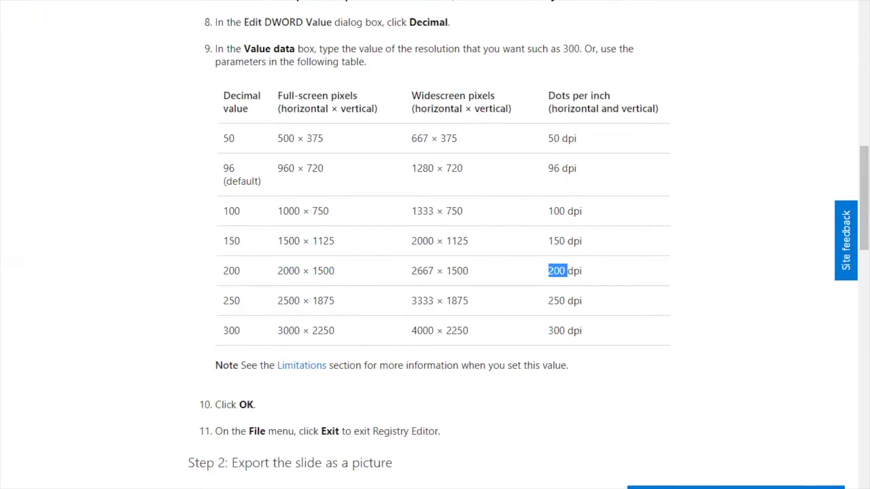
Switch to PowerPoint and delete the title and subtitle placeholders from the first slide
mouse_move(683, 488)
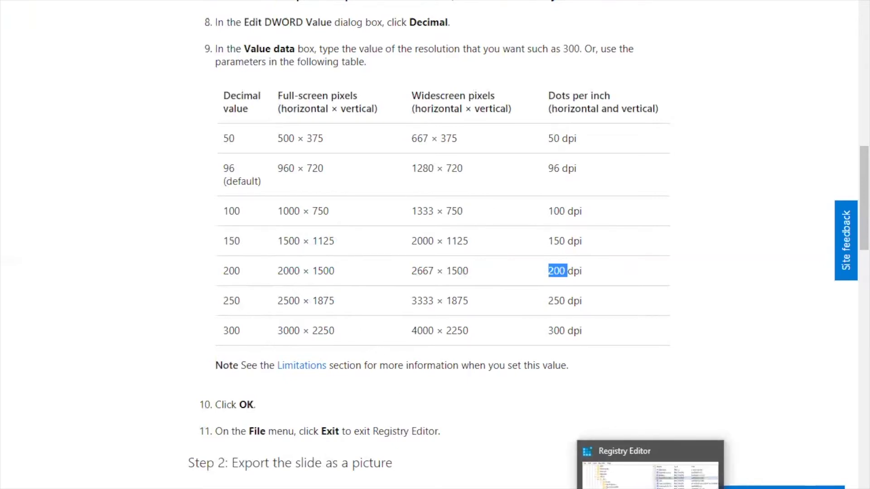
left_click(684, 487)
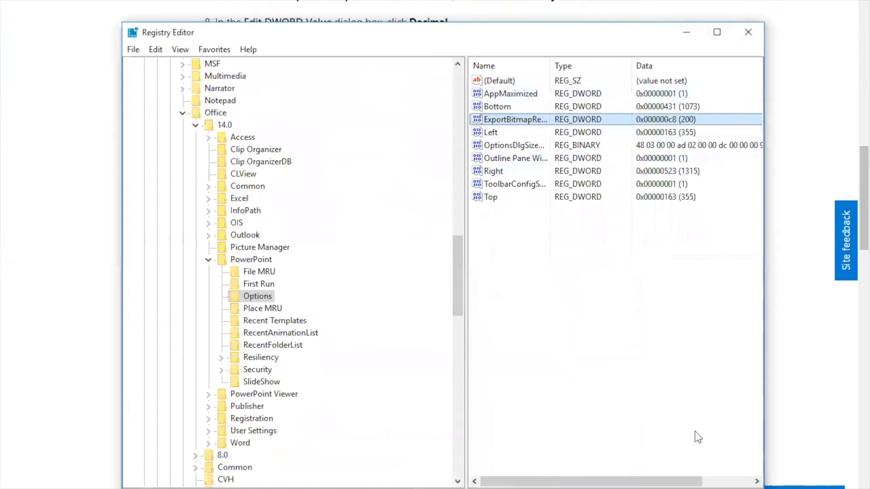
left_click(684, 462)
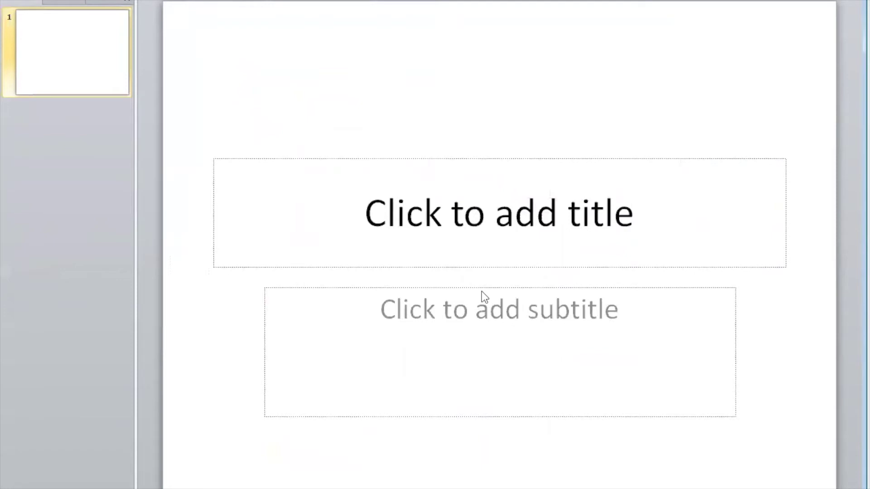
left_click(521, 159)
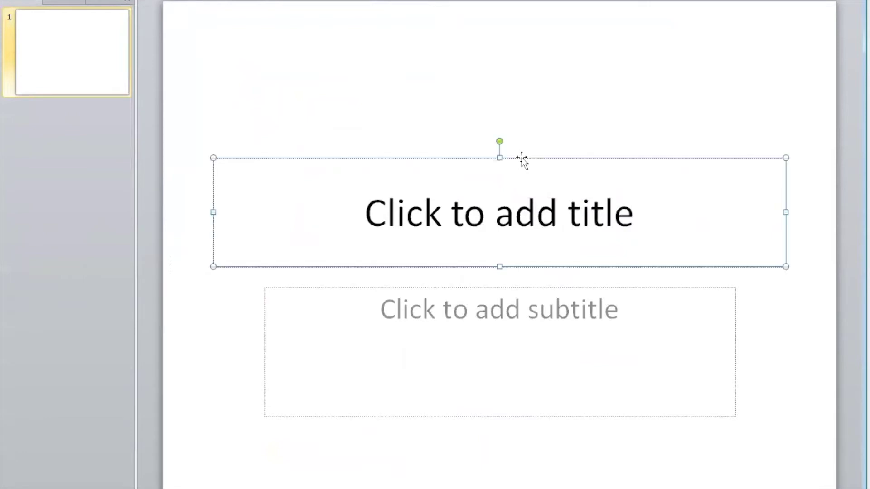
key("Delete")
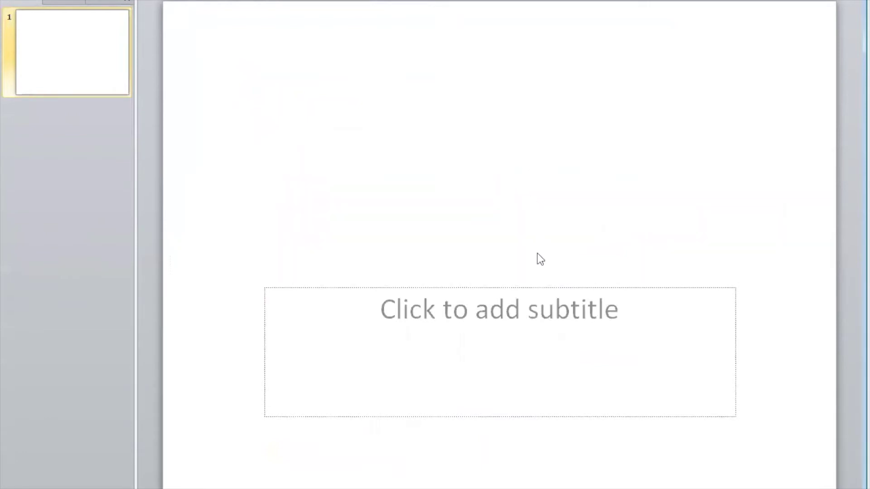
left_click(537, 287)
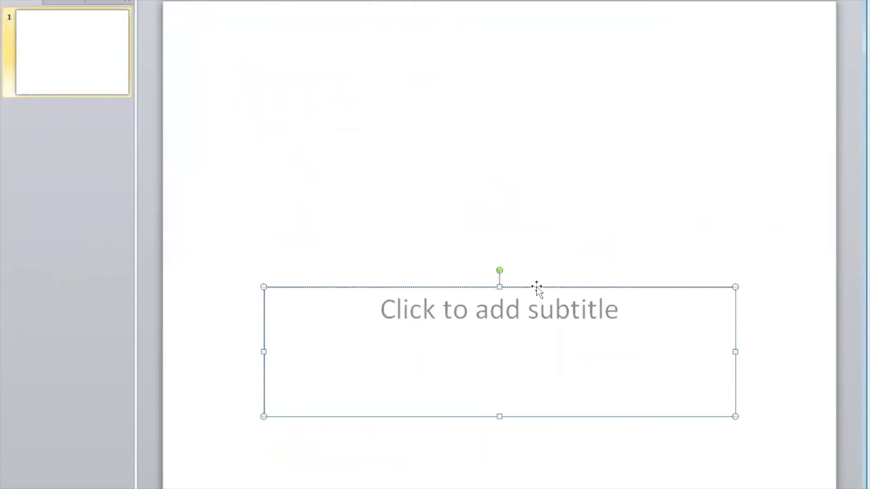
key("Delete")
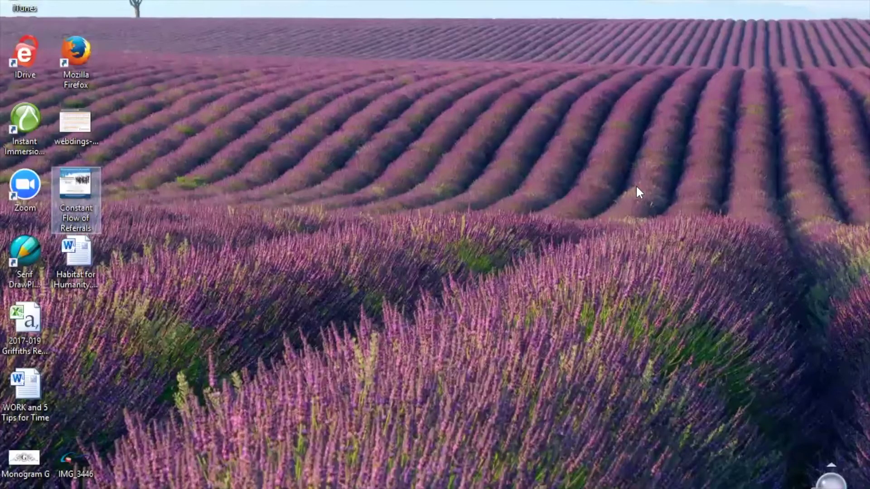
Place the Monogram G picture from the desktop on the blank slide, enlarge it and position it centred near the slide's upper edge
left_click(10, 461)
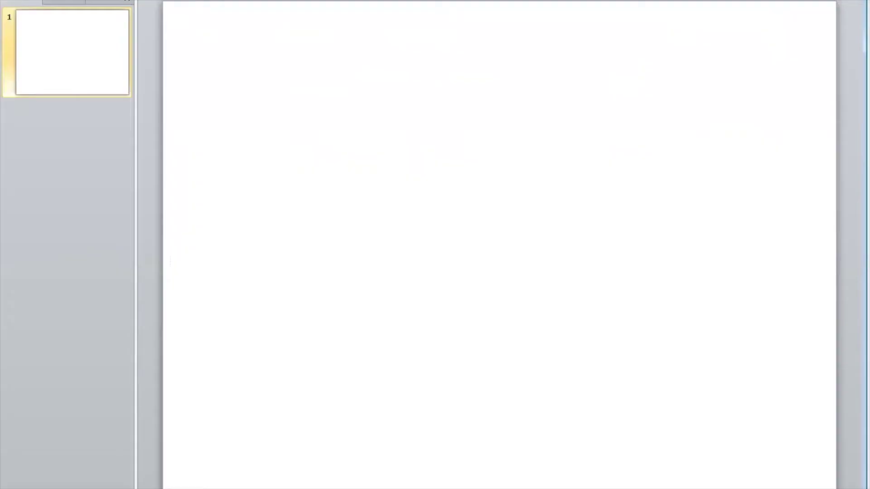
left_click_drag(622, 301, 488, 134)
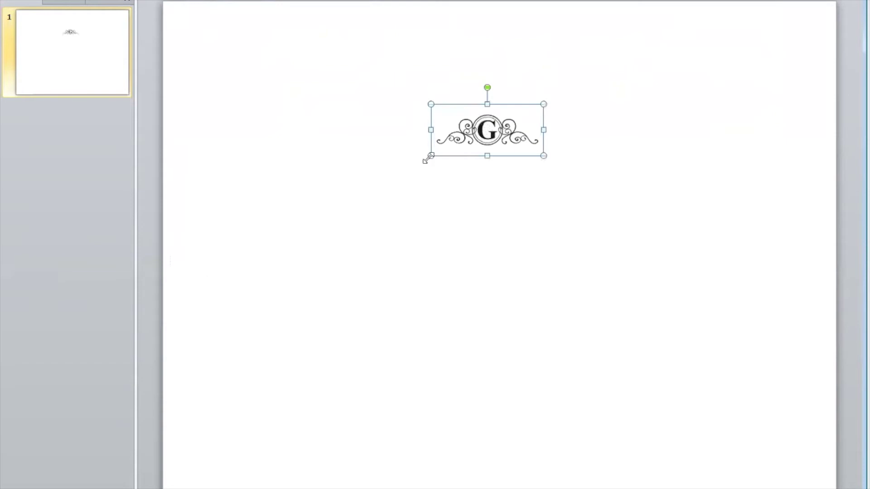
left_click_drag(431, 155, 227, 248)
left_click_drag(416, 199, 529, 124)
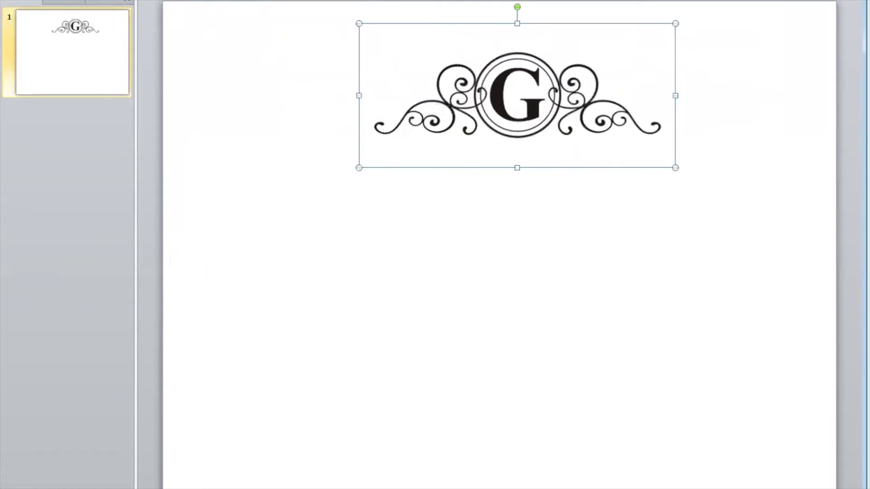
Align the monogram picture to the horizontal centre of the slide
left_click(703, 0)
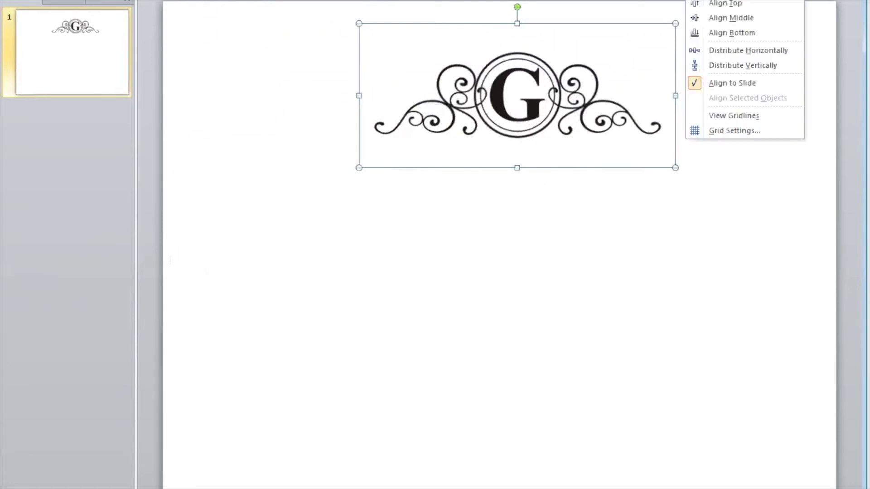
left_click(729, 0)
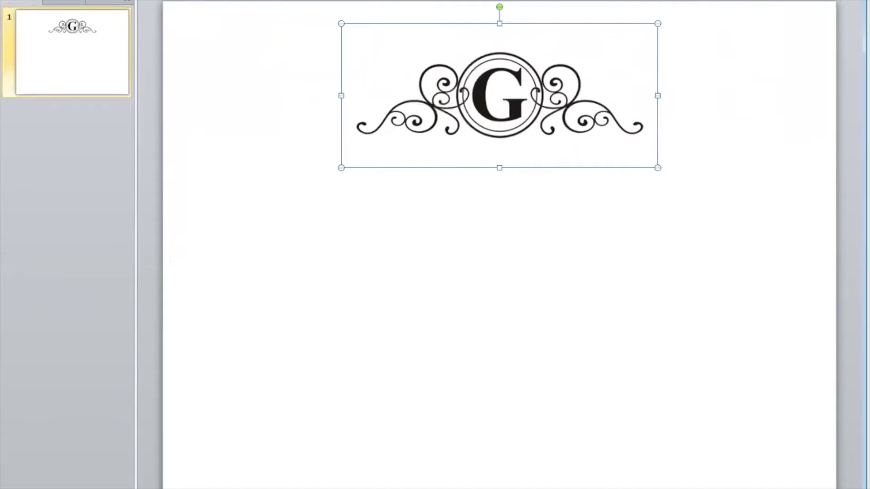
Add a wide text box beneath the monogram reading "With heartfelt blessings from the" plus the family's surname and "Family", and centre the text
left_click_drag(253, 192, 763, 295)
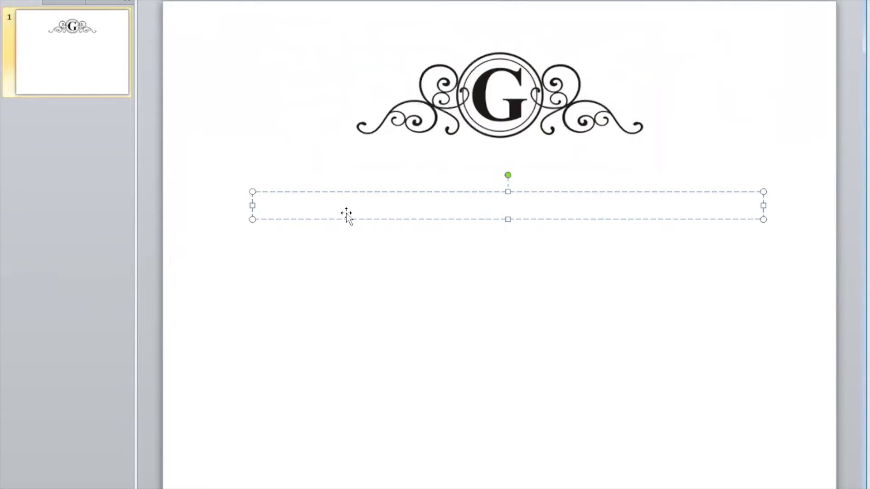
type("With he")
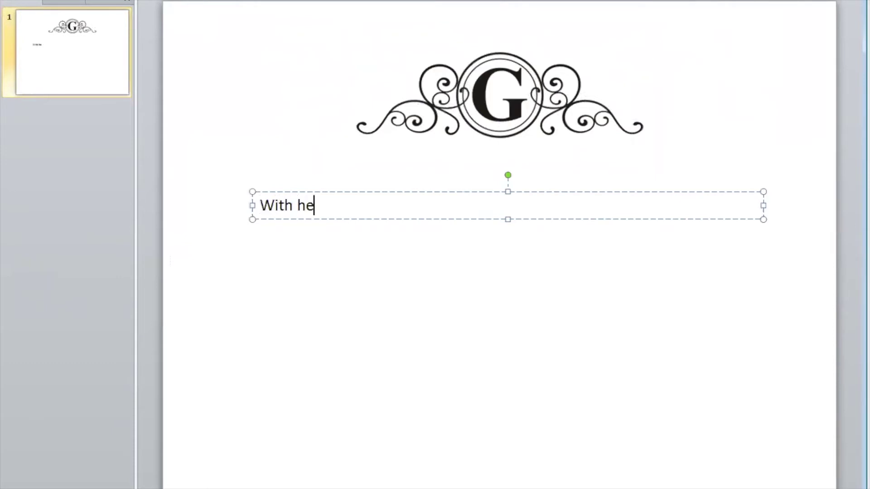
type("artfelt belss")
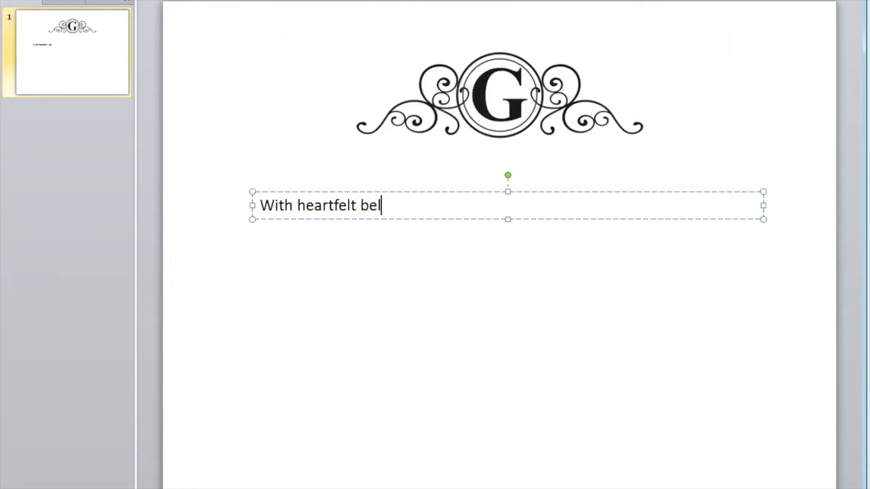
key("BackSpace")
key("BackSpace")
key("BackSpace")
key("BackSpace")
type("lessings from the Di")
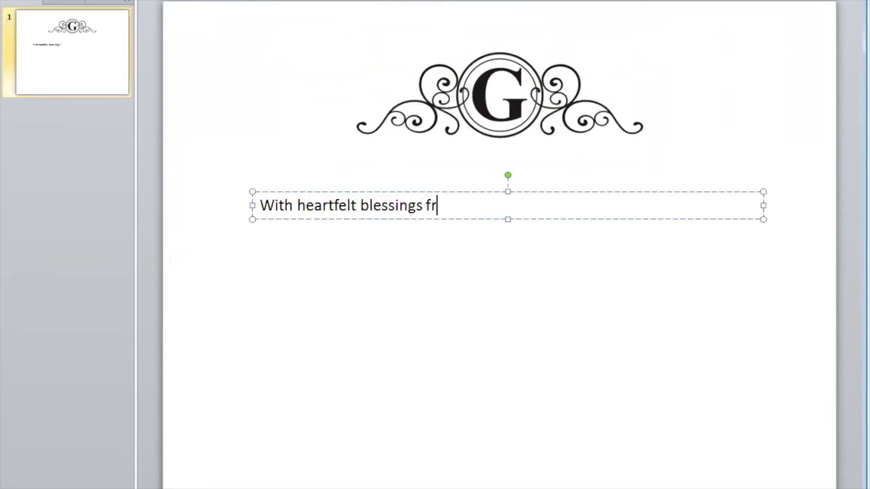
key("BackSpace")
key("BackSpace")
type("G")
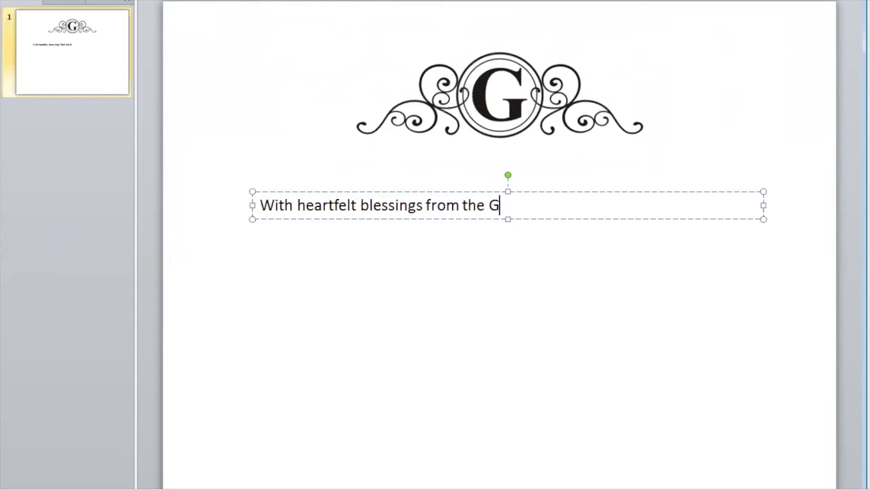
type("ialamas Family")
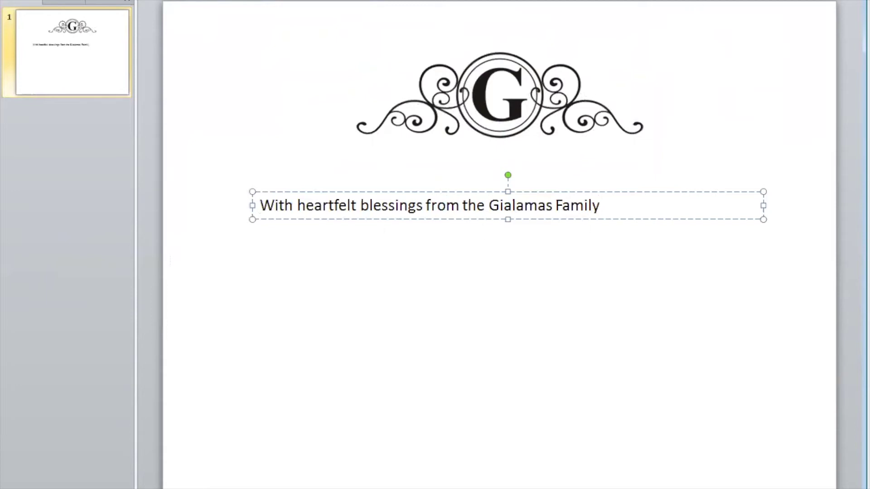
key("ctrl+e")
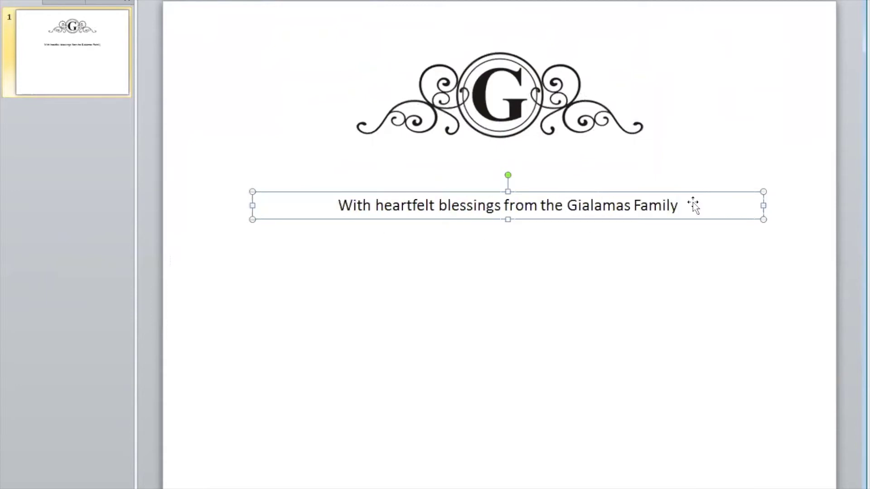
Enlarge the whole greeting text by four font-size steps
left_click(678, 192)
key("ctrl+shift+period")
key("ctrl+shift+period")
key("ctrl+shift+period")
key("ctrl+shift+period")
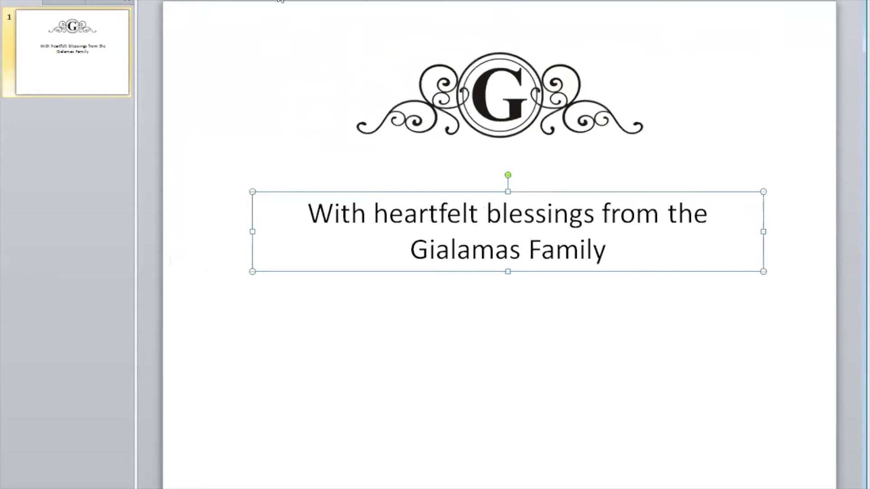
Change the greeting's font to Brush Script MT and enlarge the text by two more size steps
left_click(367, 1)
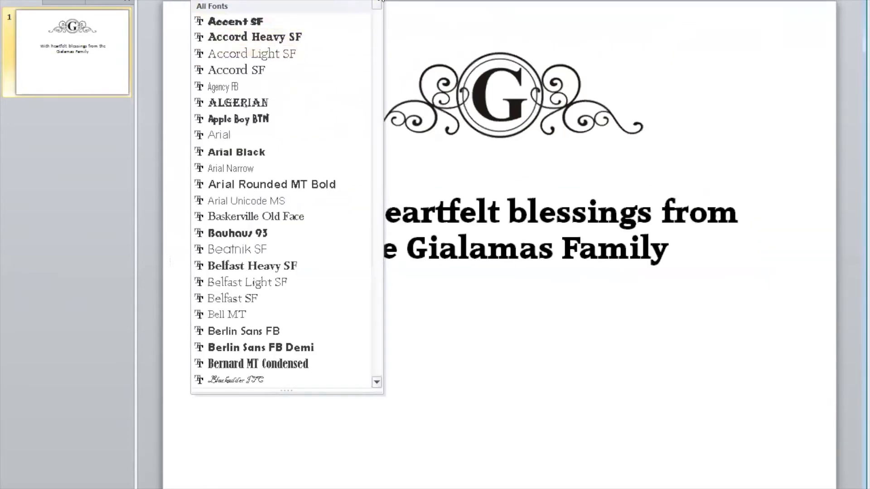
scroll(376, 13, "down", 3)
left_click_drag(377, 12, 372, 29)
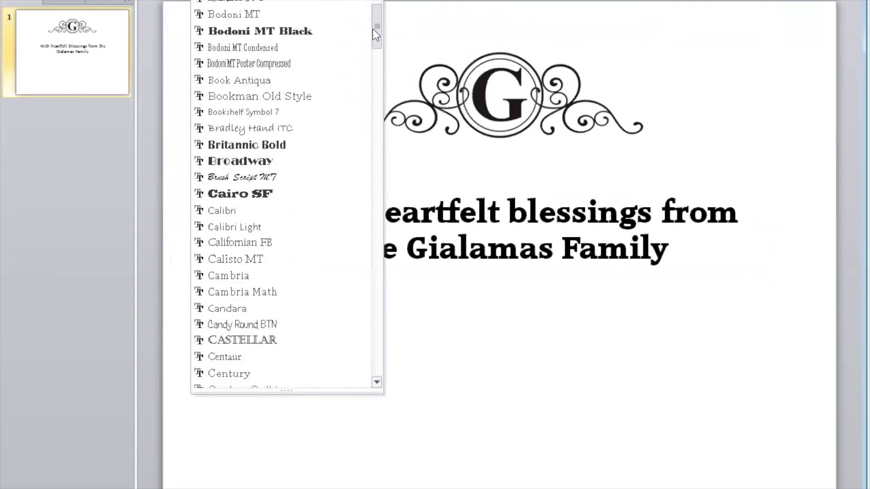
left_click(246, 179)
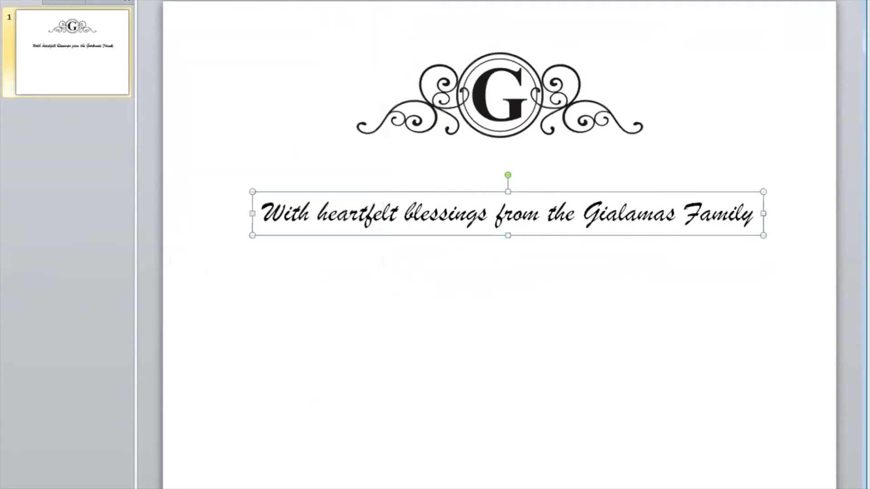
key("ctrl+shift+period")
key("ctrl+shift+period")
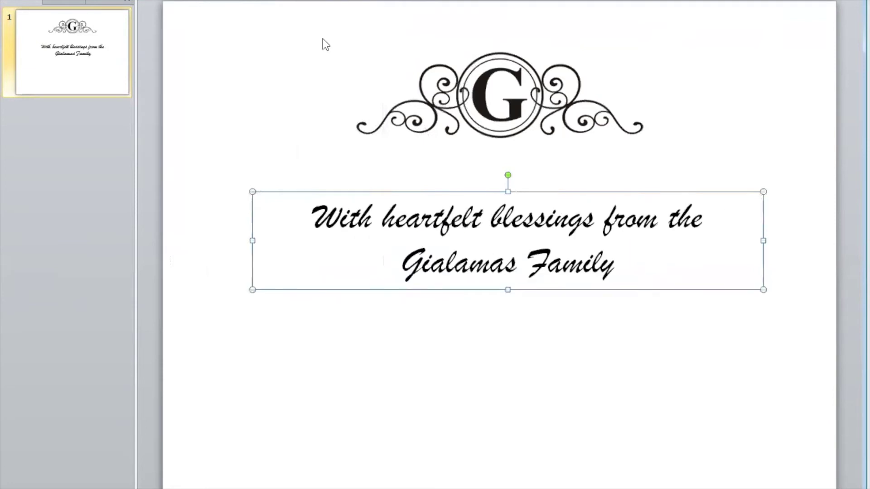
Move the greeting text box up close beneath the monogram and align it to the horizontal centre of the slide
left_click_drag(524, 291, 527, 248)
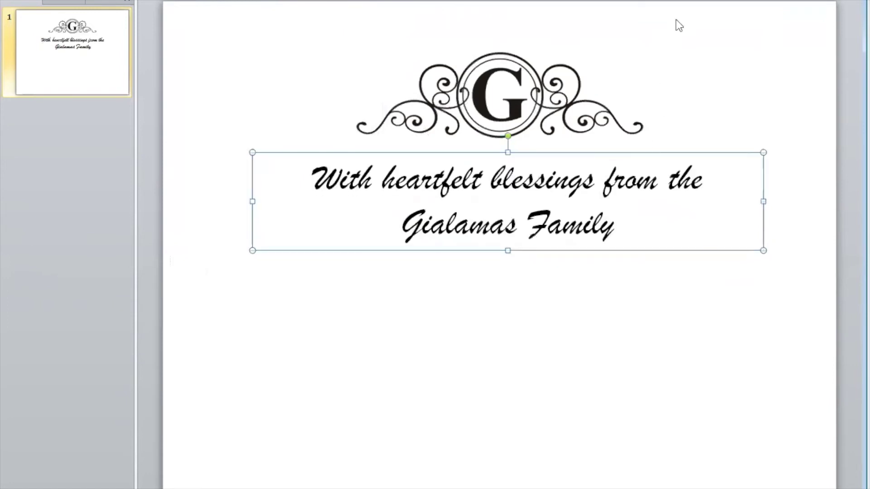
left_click(672, 0)
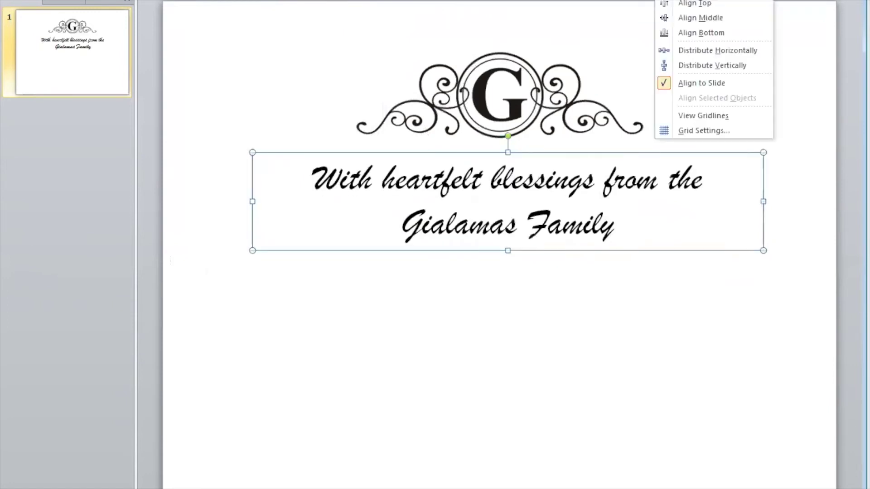
left_click(698, 0)
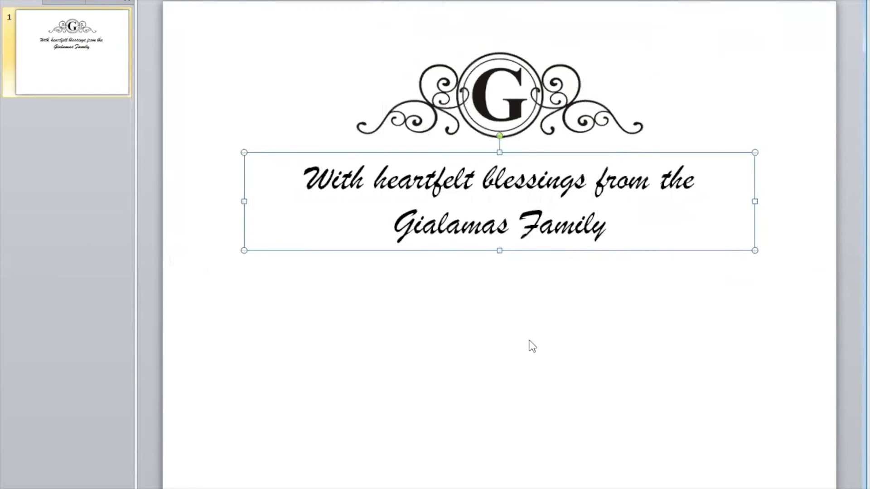
left_click(493, 380)
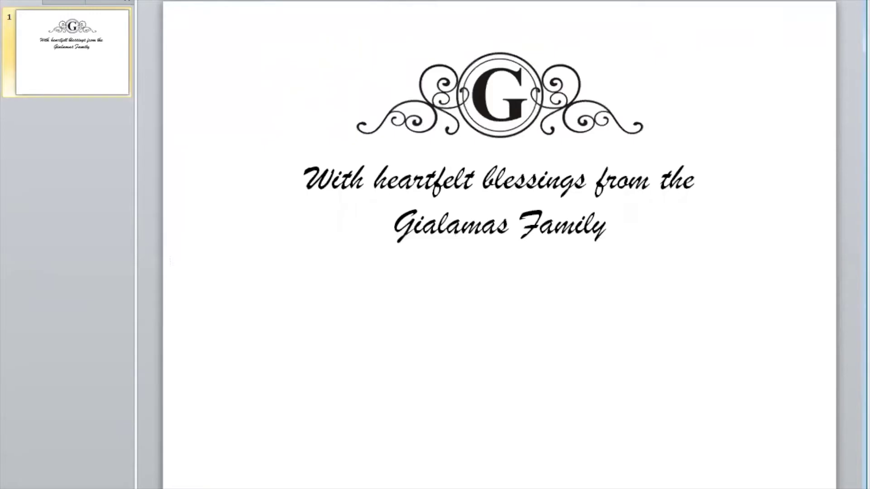
Paste the Cardea Cards & Gifts logo, shrink it and position it centred in the lower part of the slide
key("ctrl+v")
left_click_drag(741, 266, 399, 422)
left_click_drag(347, 437, 508, 385)
left_click(654, 385)
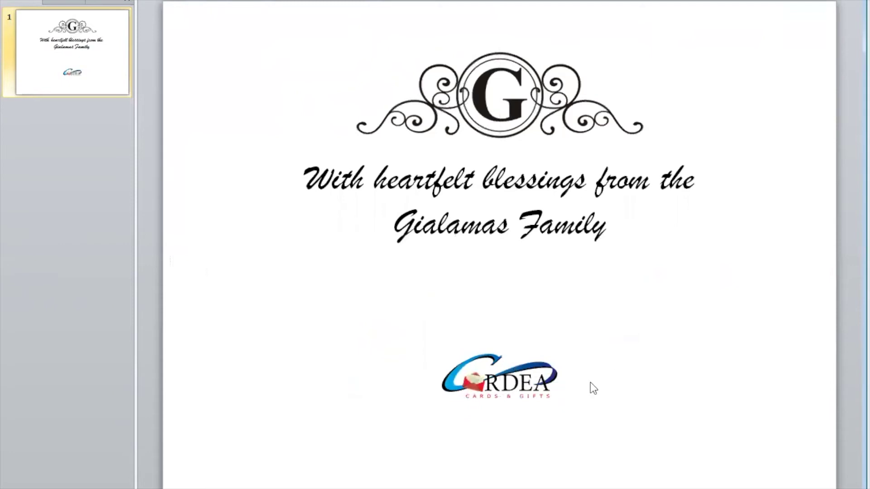
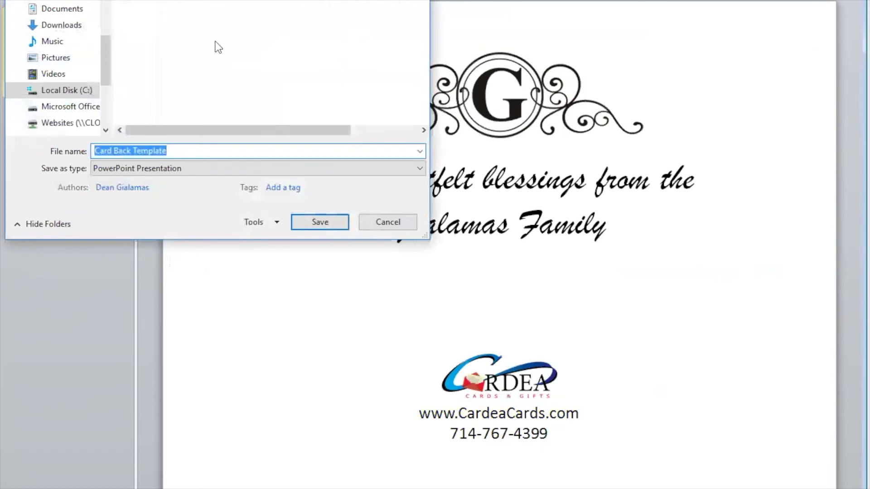
Export only the current slide to the desktop as a JPEG File Interchange Format picture named Card Back Template
left_click(421, 169)
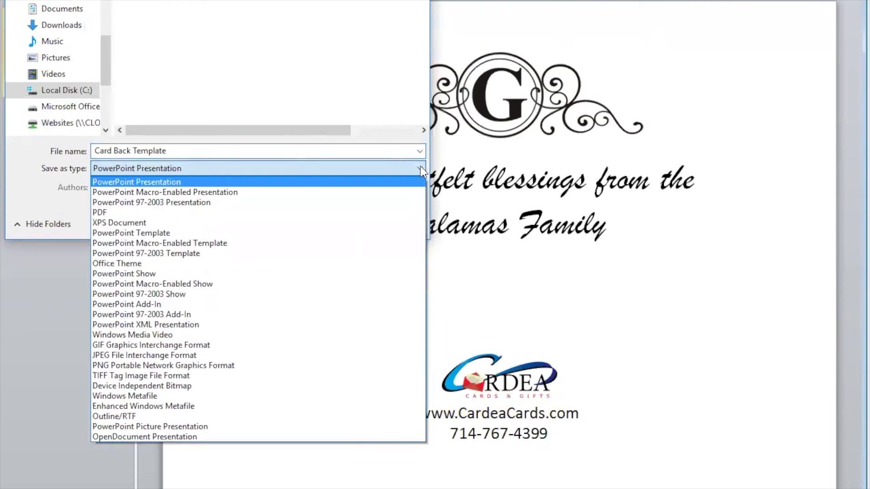
left_click(177, 356)
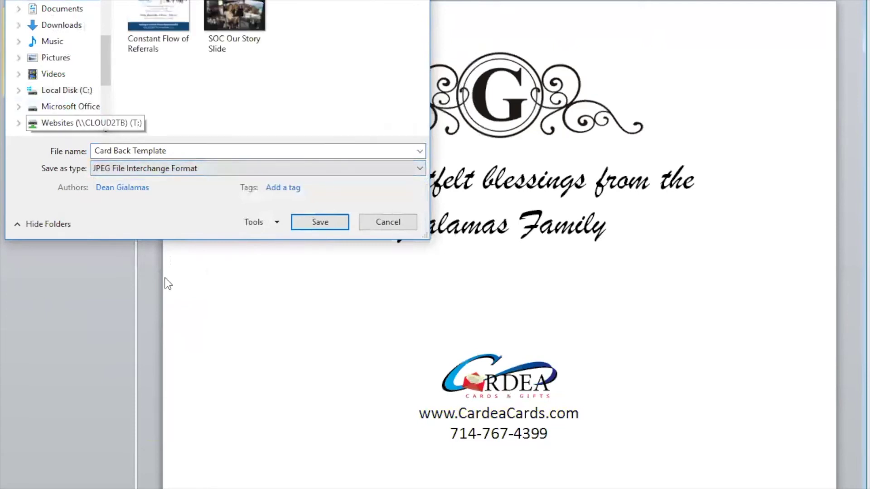
left_click(311, 224)
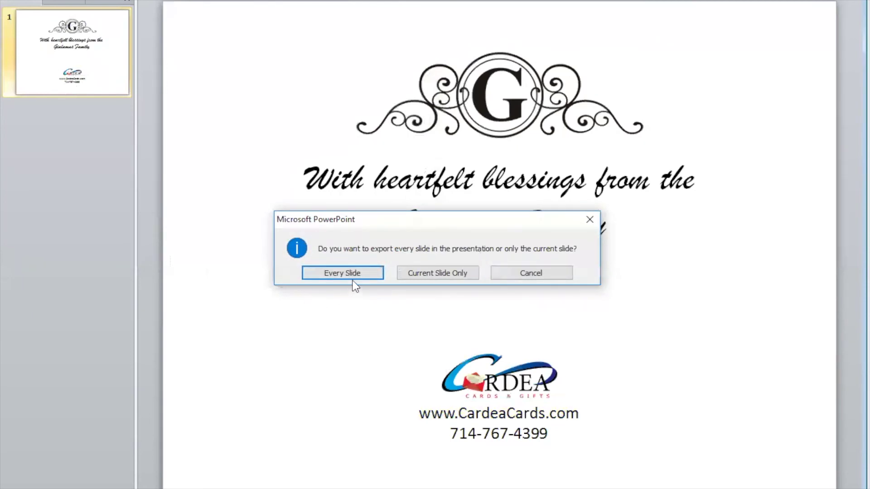
left_click(438, 274)
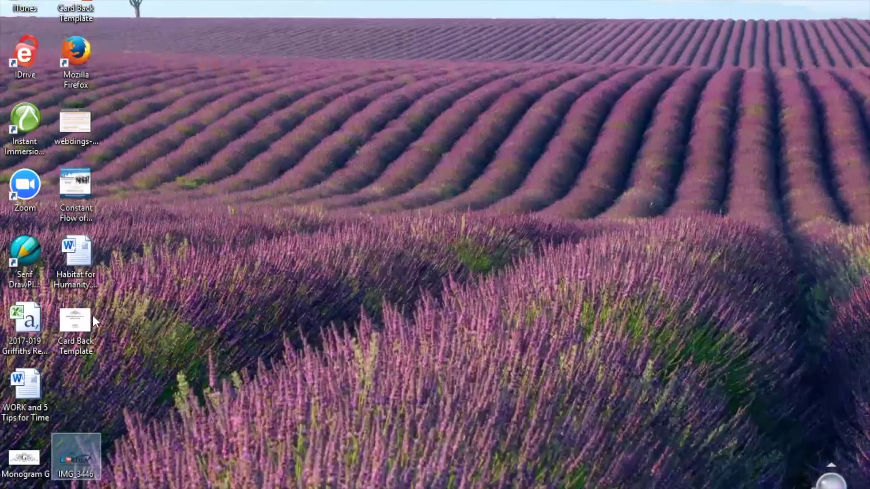
Open the exported Card Back Template picture, and look through the customized back panels in the SendOutCards Custom Brand Manager
double_click(80, 325)
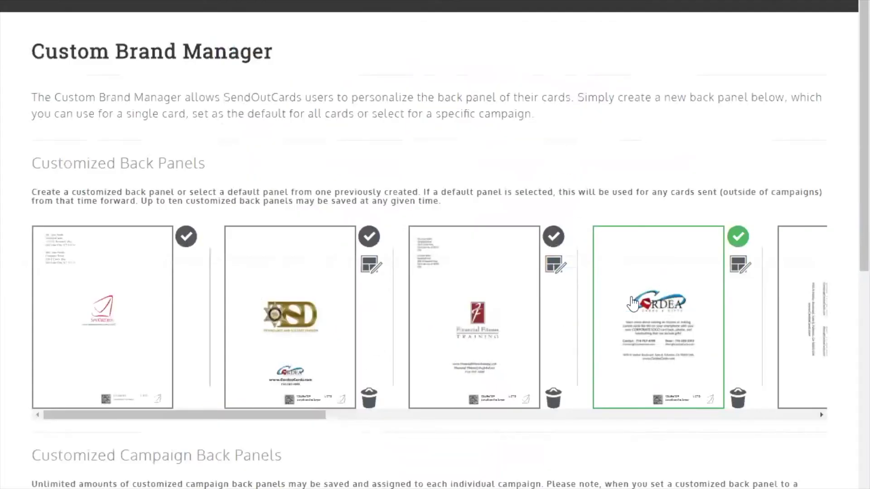
left_click_drag(251, 416, 520, 431)
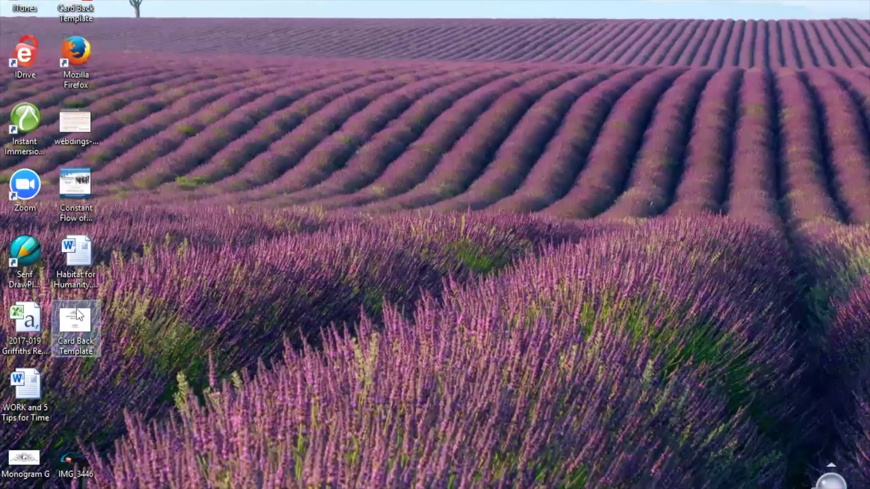
Check the dimensions of the Card Back Template JPG on the desktop and rotate the picture to the right
mouse_move(81, 314)
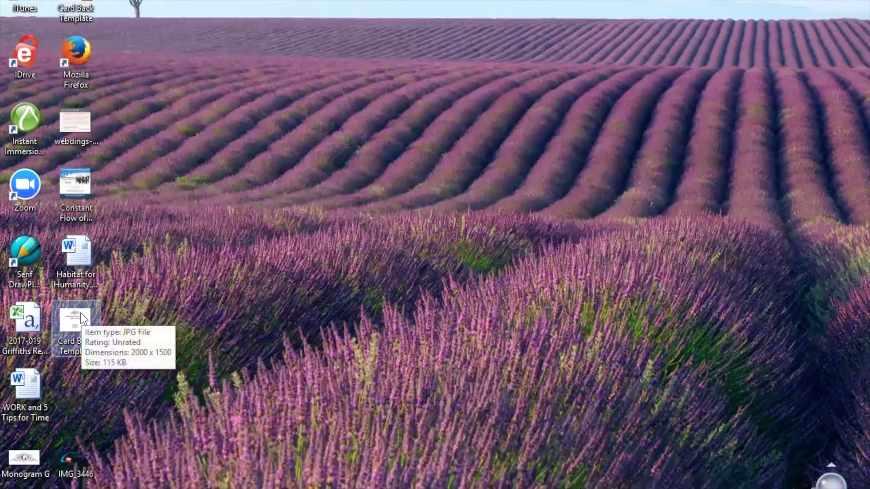
right_click(81, 314)
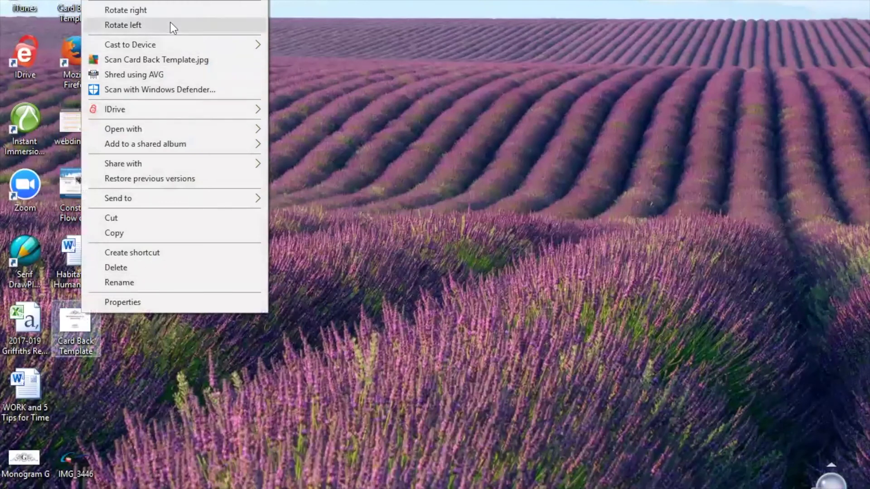
left_click(135, 10)
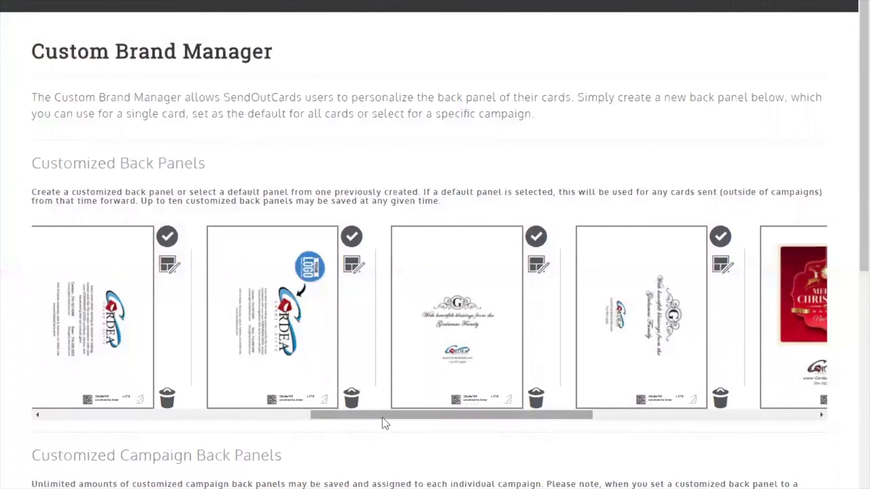
Create a new card back in the Custom Brand Manager using the full-page image layout without an address block
left_click_drag(385, 418, 662, 447)
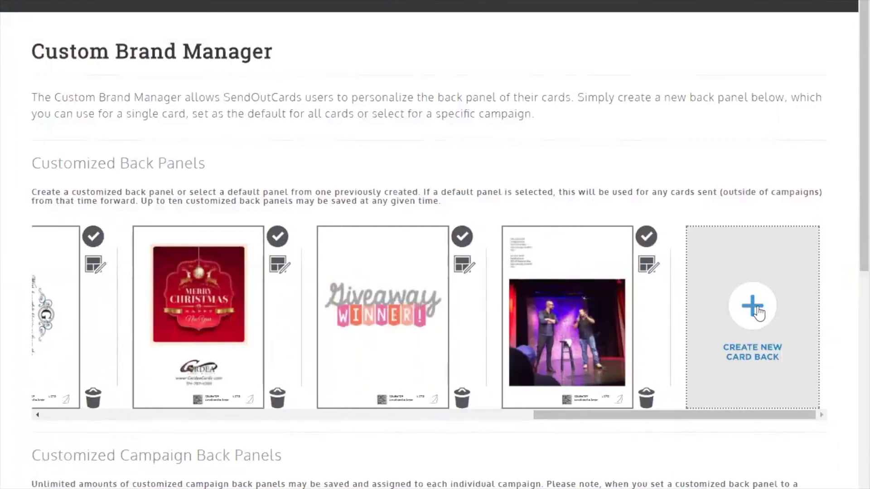
left_click(756, 310)
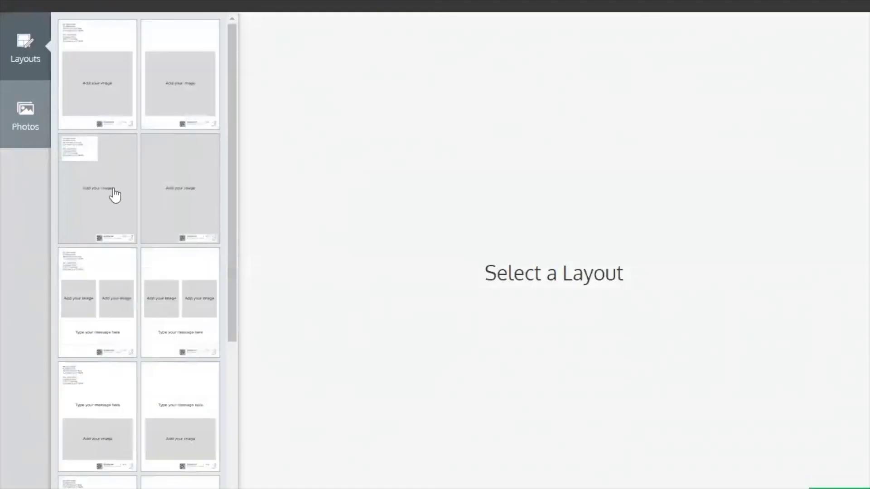
left_click(187, 191)
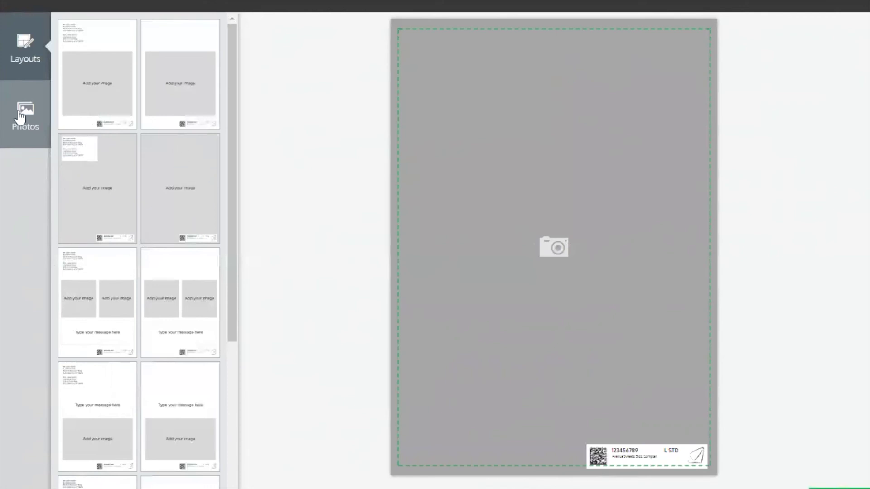
Place the uploaded sideways monogram picture on the card back, shrink it and move it to the middle of the panel
left_click(17, 117)
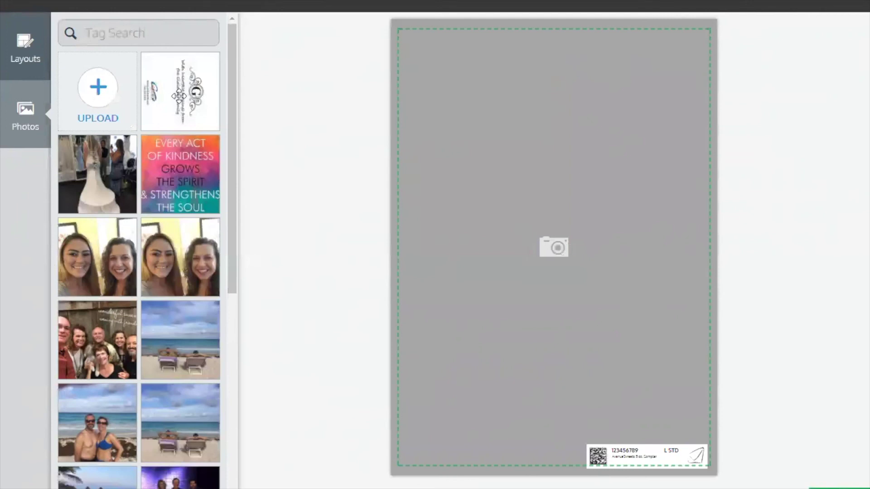
left_click_drag(181, 98, 490, 201)
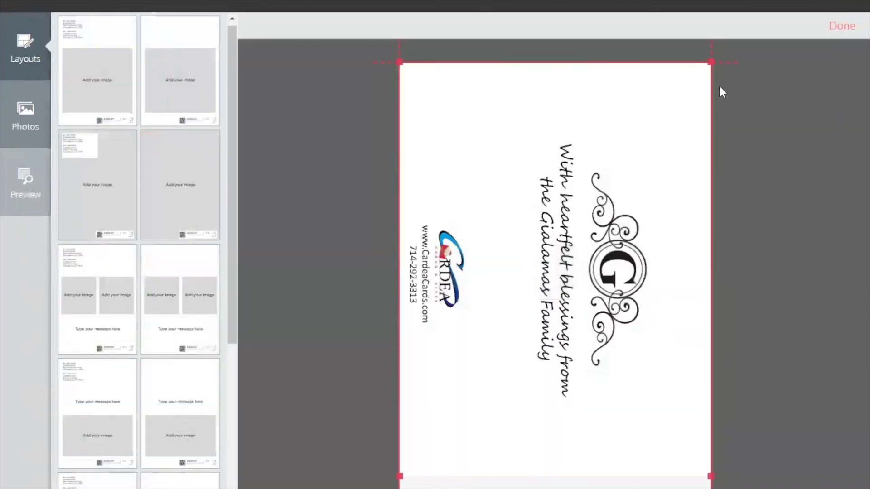
left_click_drag(711, 62, 570, 268)
left_click_drag(505, 363, 552, 305)
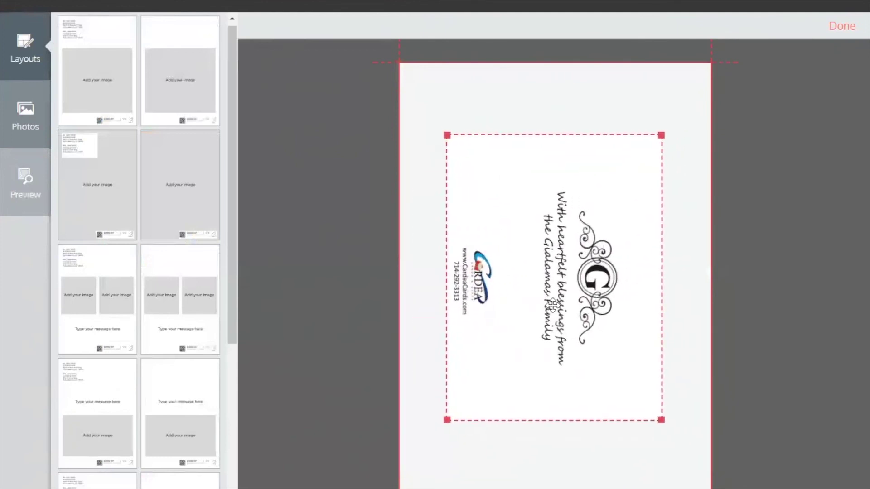
Try to nudge the monogram picture slightly to the right, finish editing it and preview the card back
left_click_drag(572, 304, 578, 304)
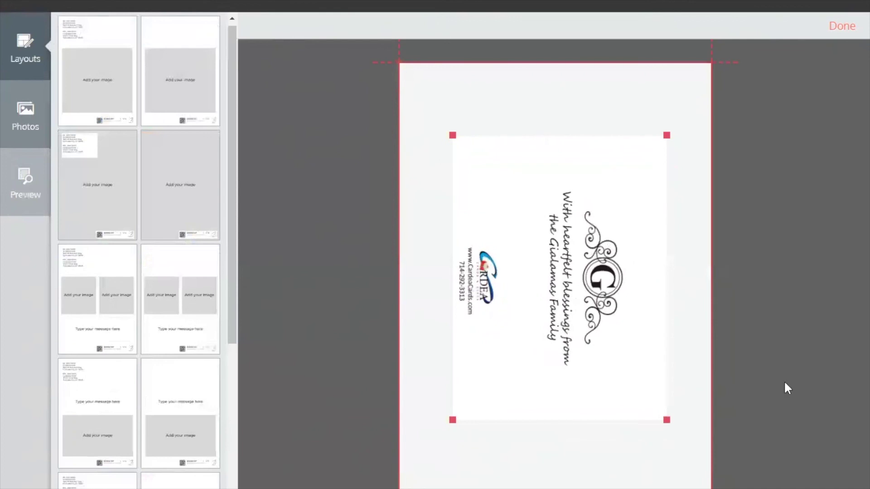
left_click(841, 28)
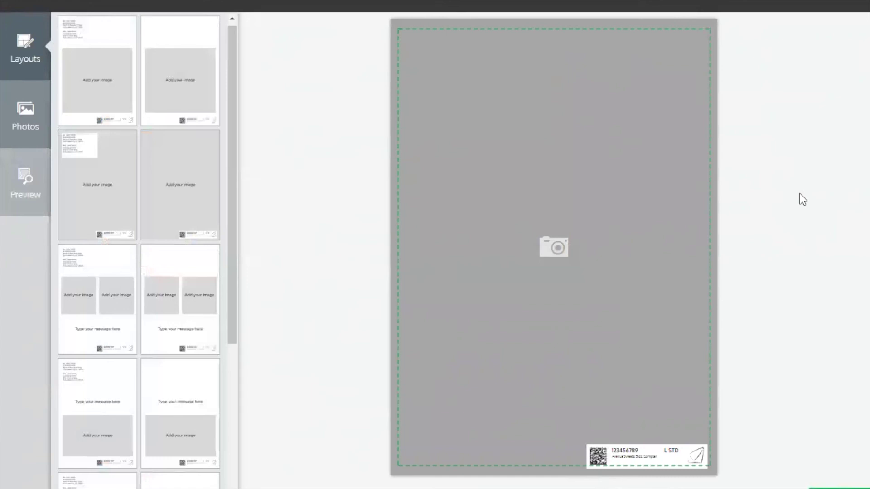
left_click(36, 184)
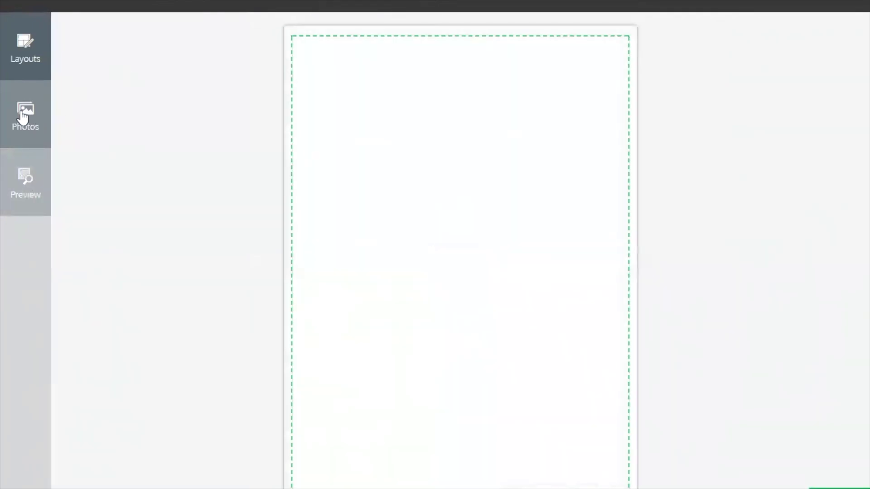
Place the sideways monogram picture on the empty card back again at reduced size, and find the saved panel among the customized back panels
left_click(22, 117)
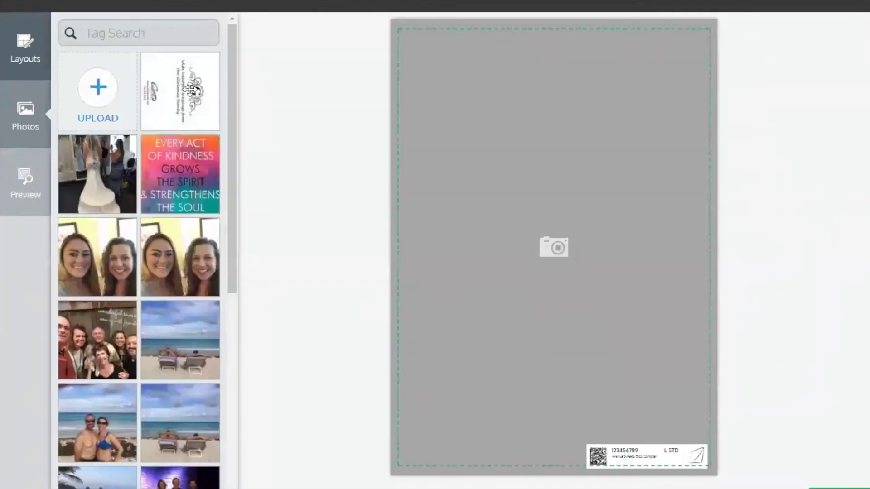
left_click_drag(184, 91, 563, 243)
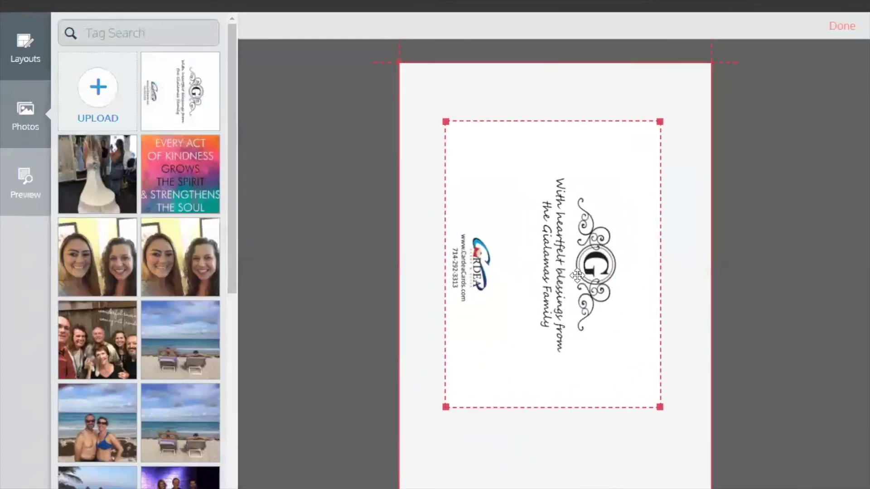
left_click(843, 27)
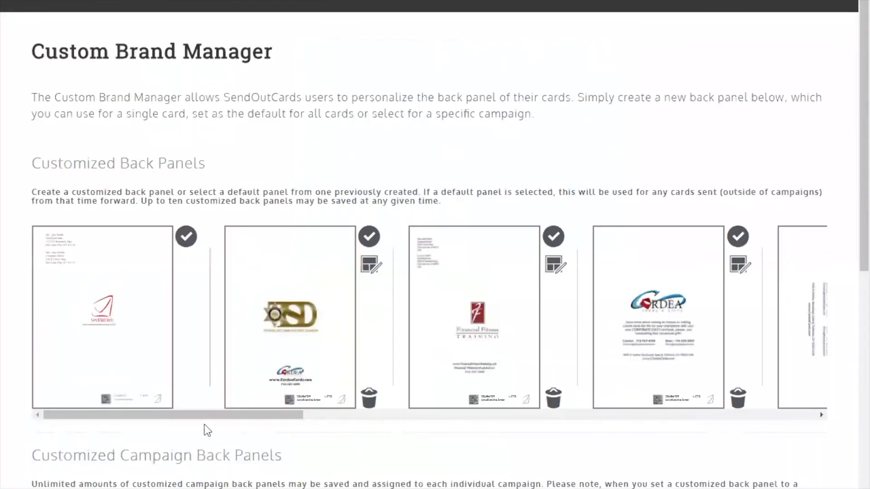
left_click_drag(212, 415, 753, 415)
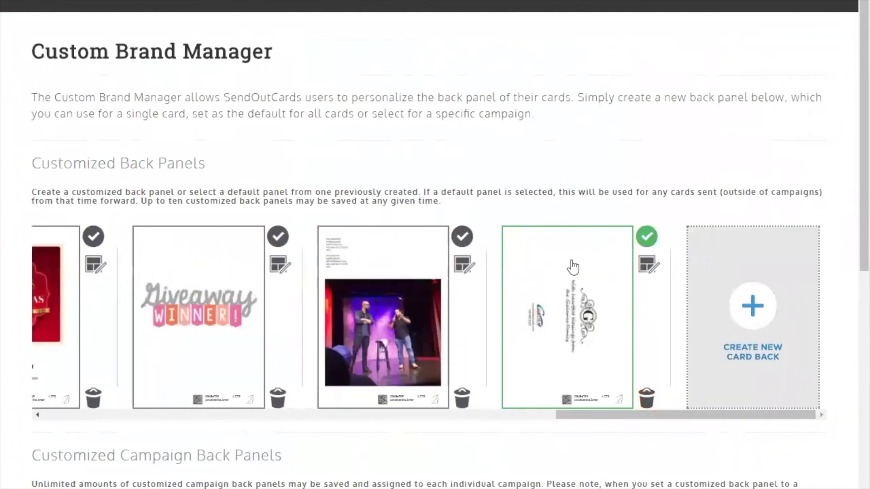